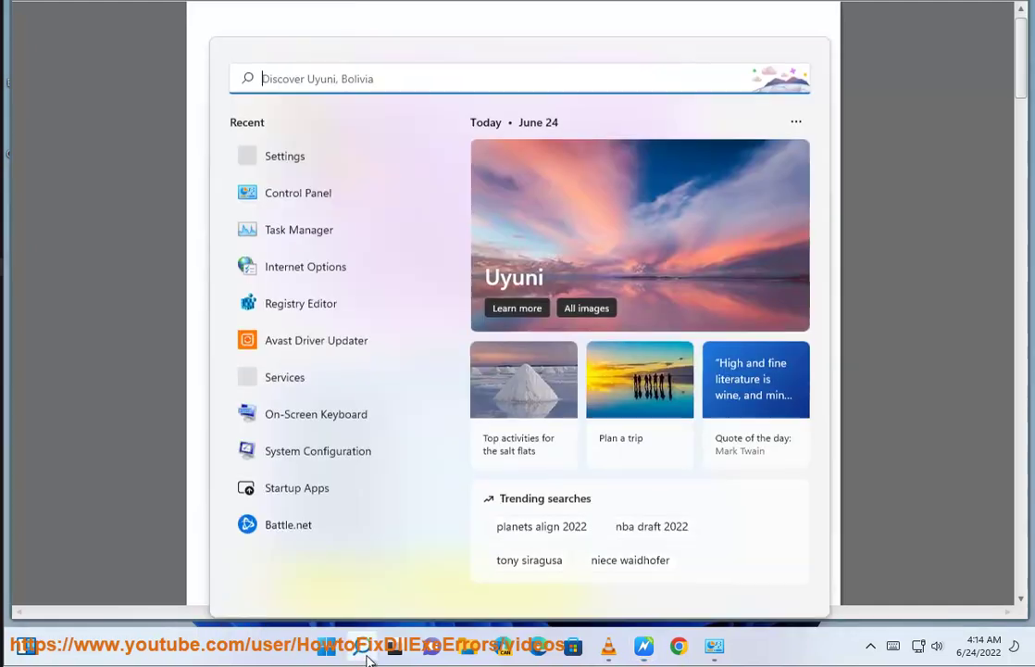
# Step: Launch Command Prompt and run PING GOOGLE.COM to test the connection
pyautogui.click(361, 646)
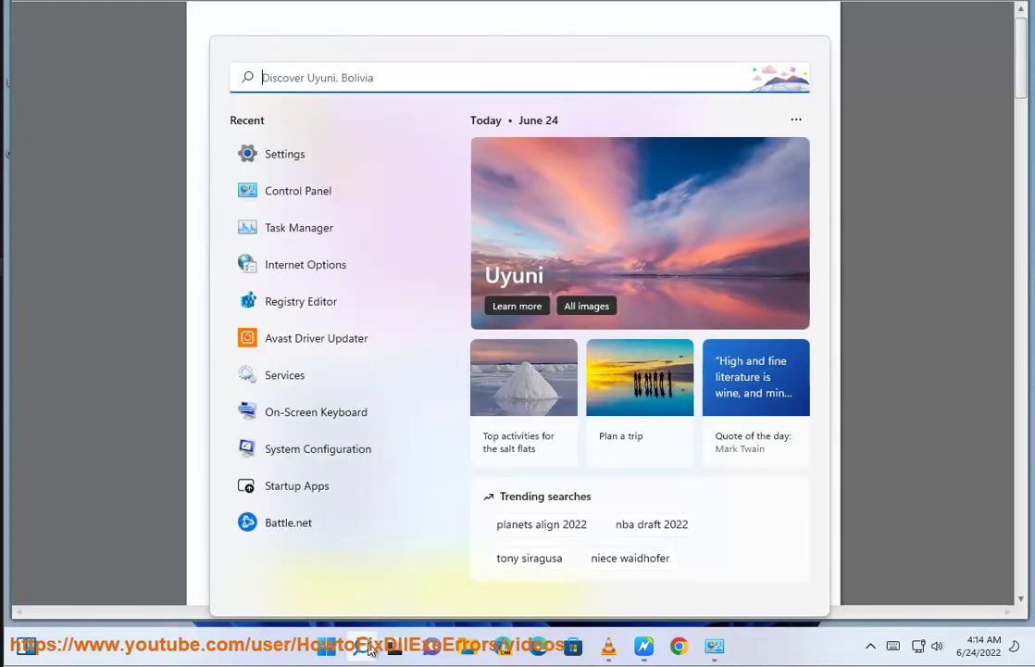
pyautogui.write('c')
pyautogui.click(345, 202)
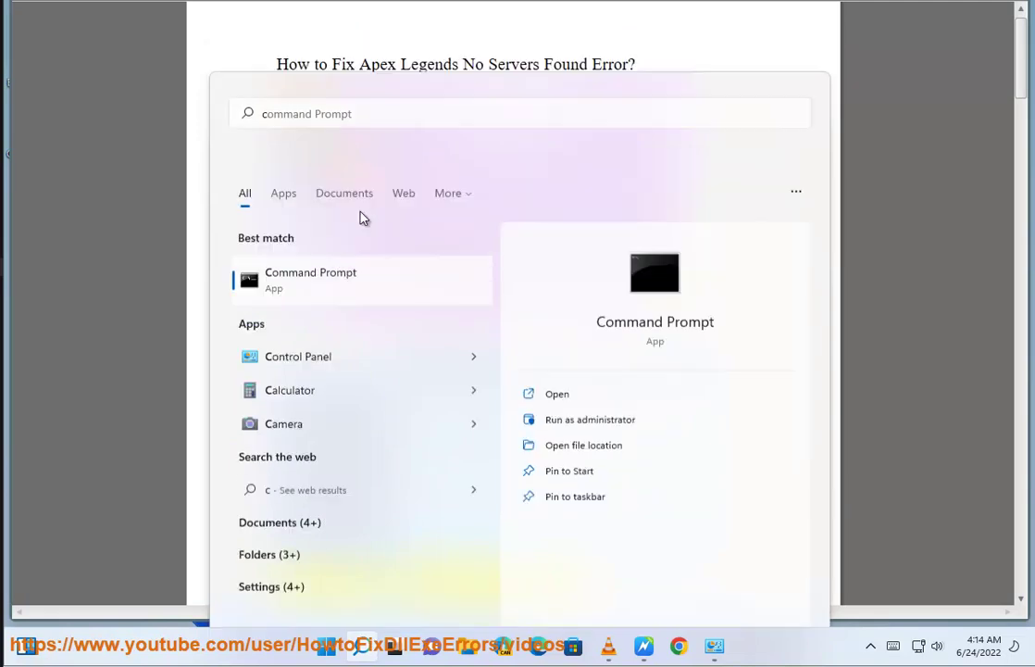
pyautogui.moveTo(285, 17); pyautogui.dragTo(672, 221)
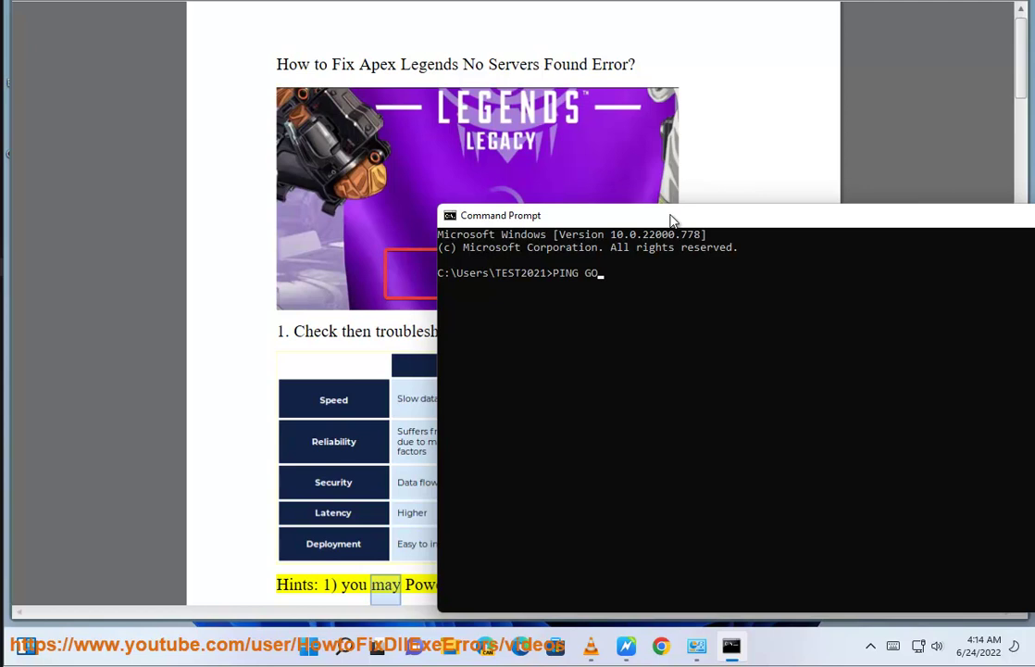
pyautogui.write('PING GOOGLE.COM')
pyautogui.press('Return')
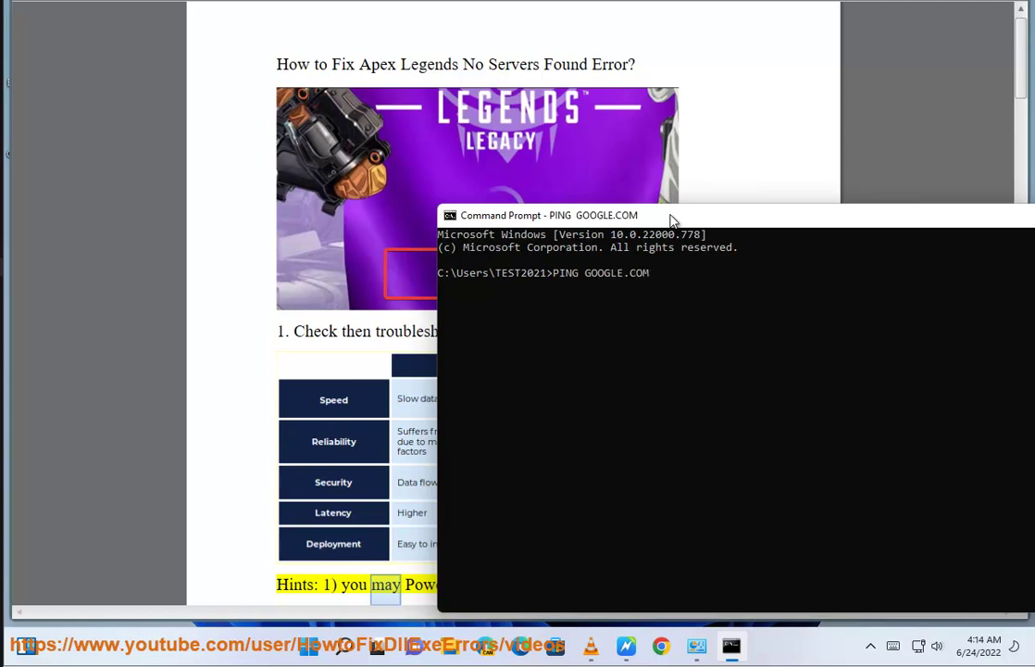
# Step: Highlight the 189 ms reply time, reposition the console, and minimize it
pyautogui.doubleClick(713, 312)
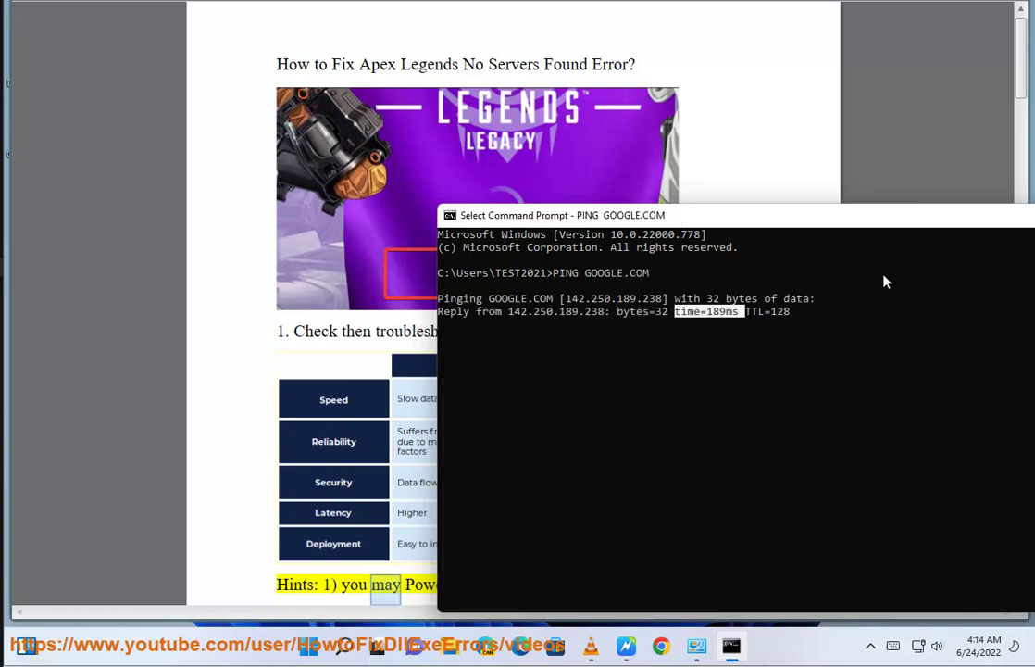
pyautogui.moveTo(907, 216); pyautogui.dragTo(502, 159)
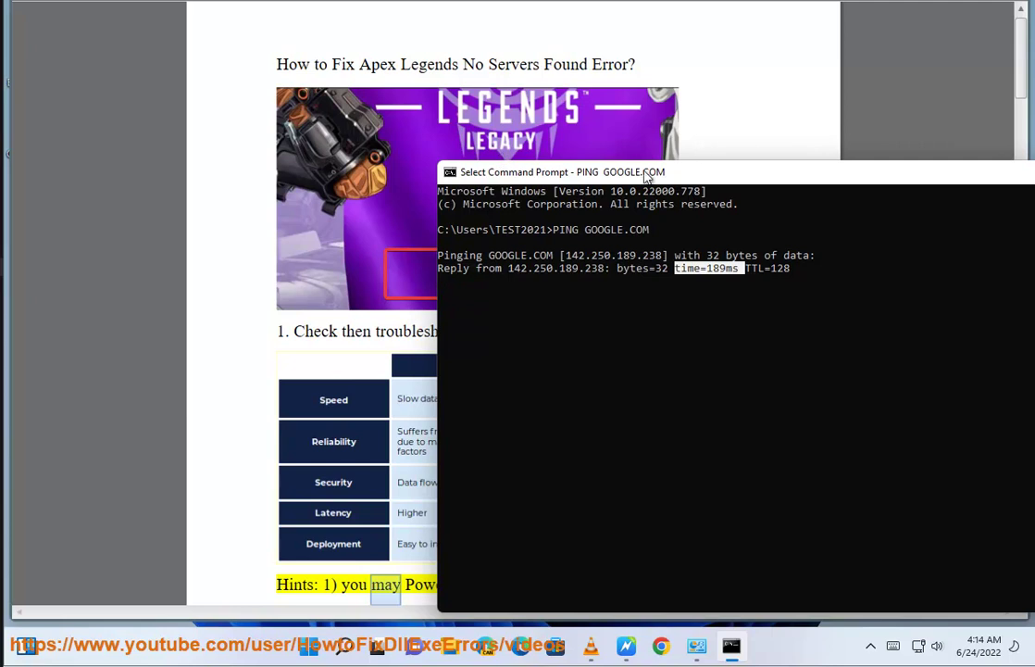
pyautogui.moveTo(789, 179); pyautogui.dragTo(435, 177)
pyautogui.click(774, 173)
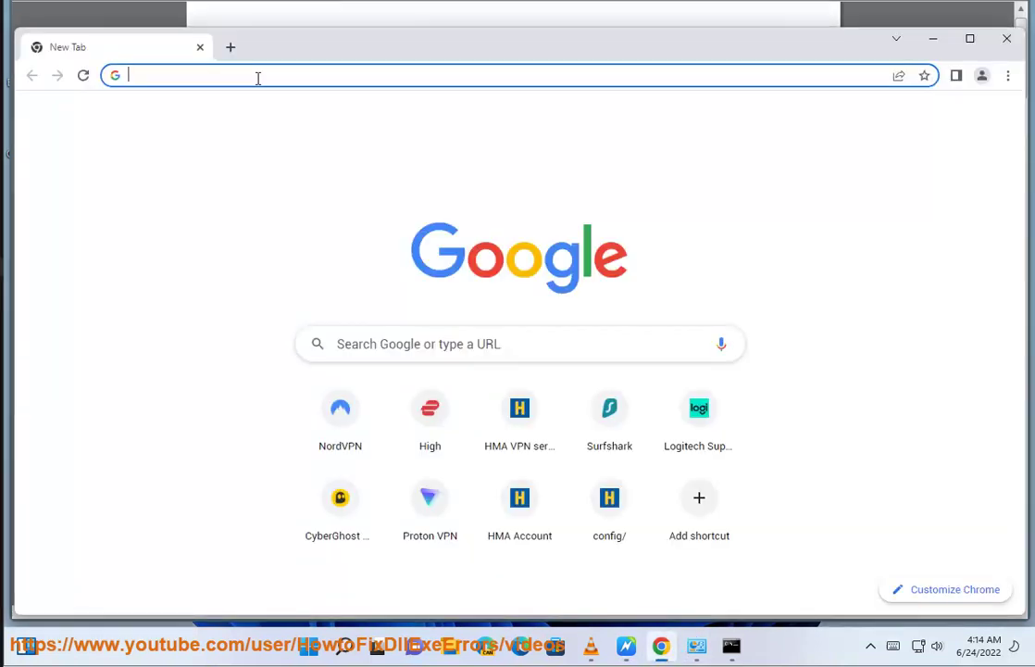
# Step: Search Chrome for 'slow windows connection', then minimize it and scroll the guide further down
pyautogui.click(257, 76)
pyautogui.write('S')
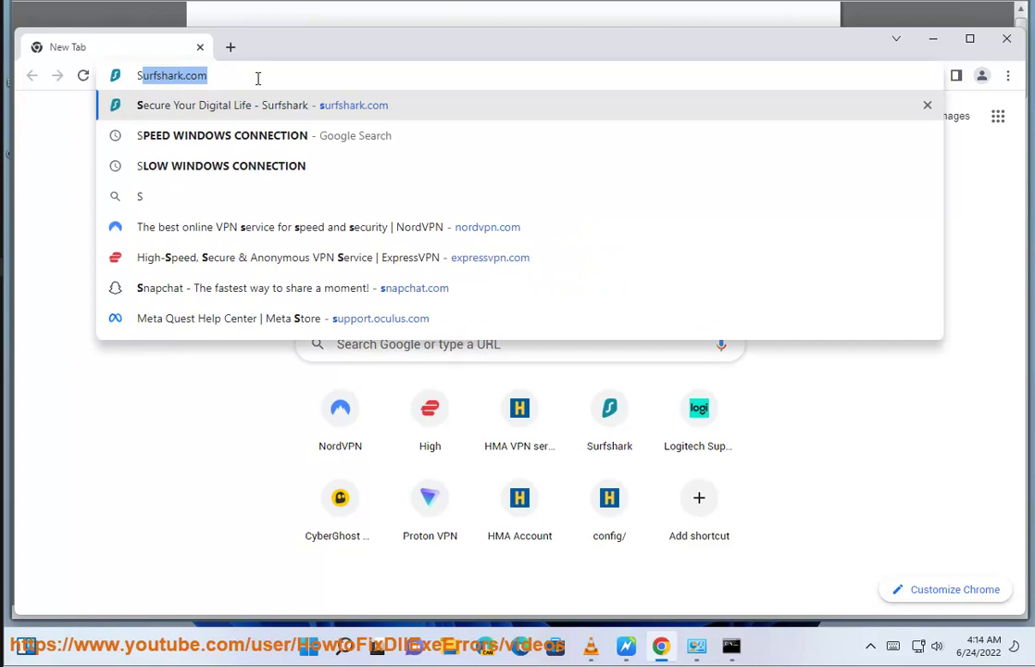
pyautogui.write('LOW')
pyautogui.press('Return')
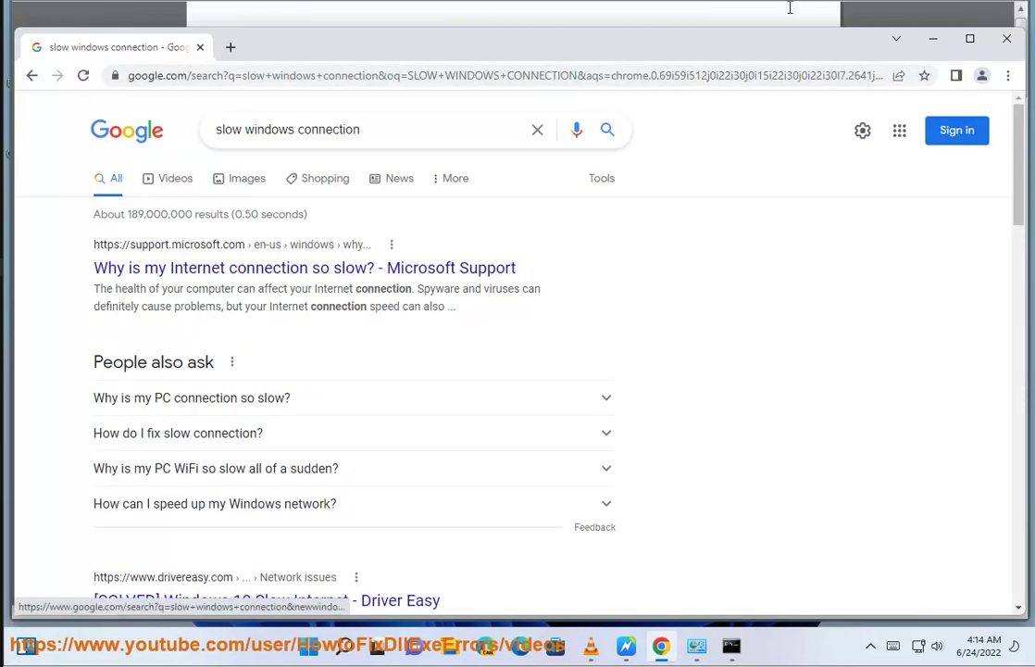
pyautogui.click(934, 39)
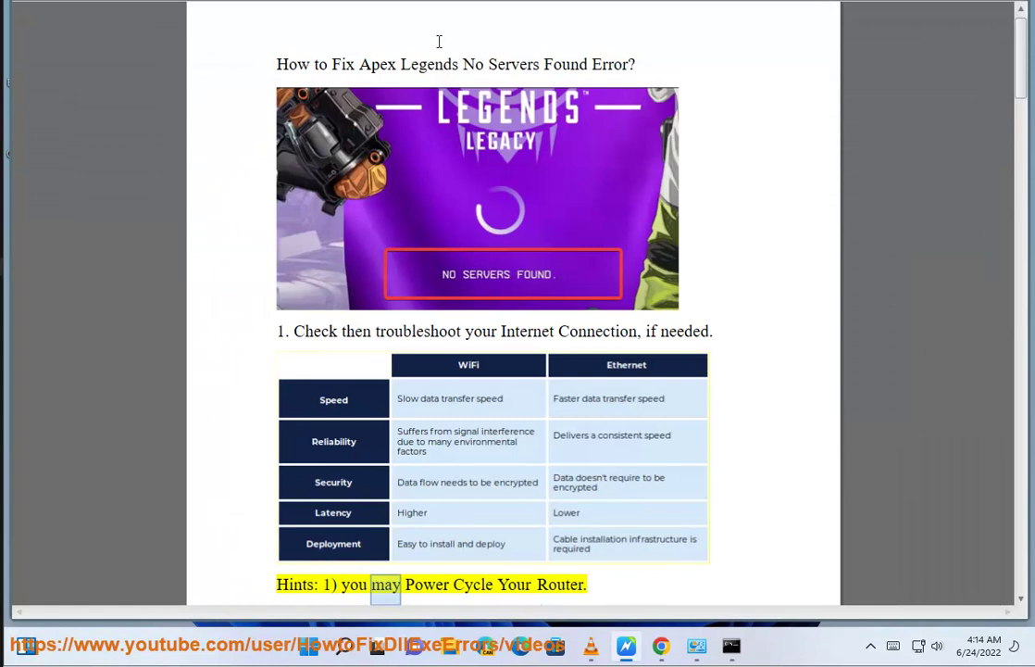
pyautogui.scroll(-2, 503, 512)
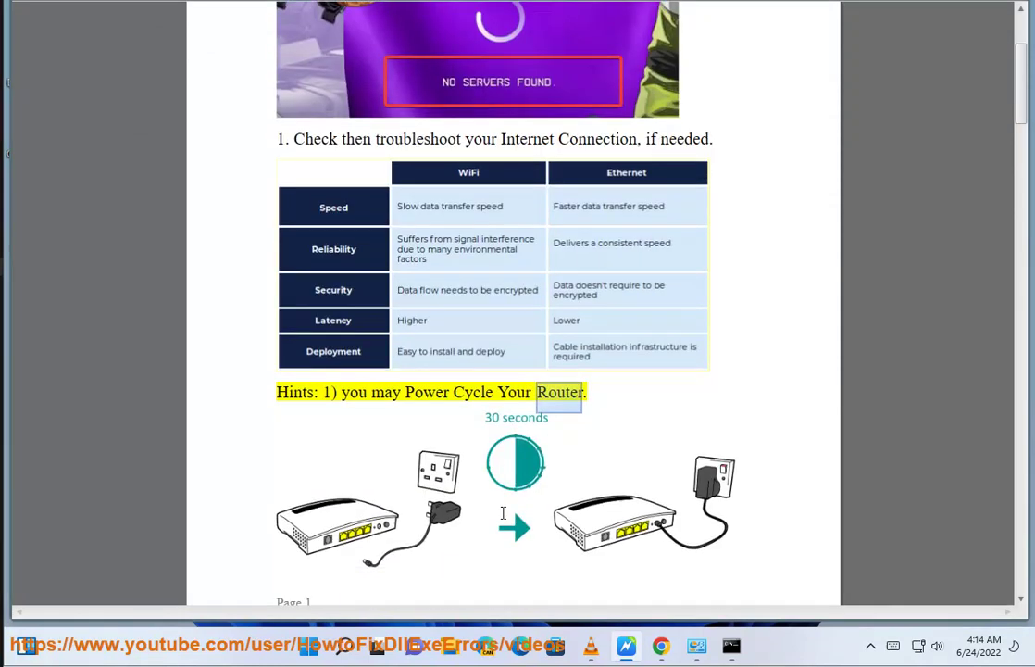
pyautogui.scroll(-3, 665, 463)
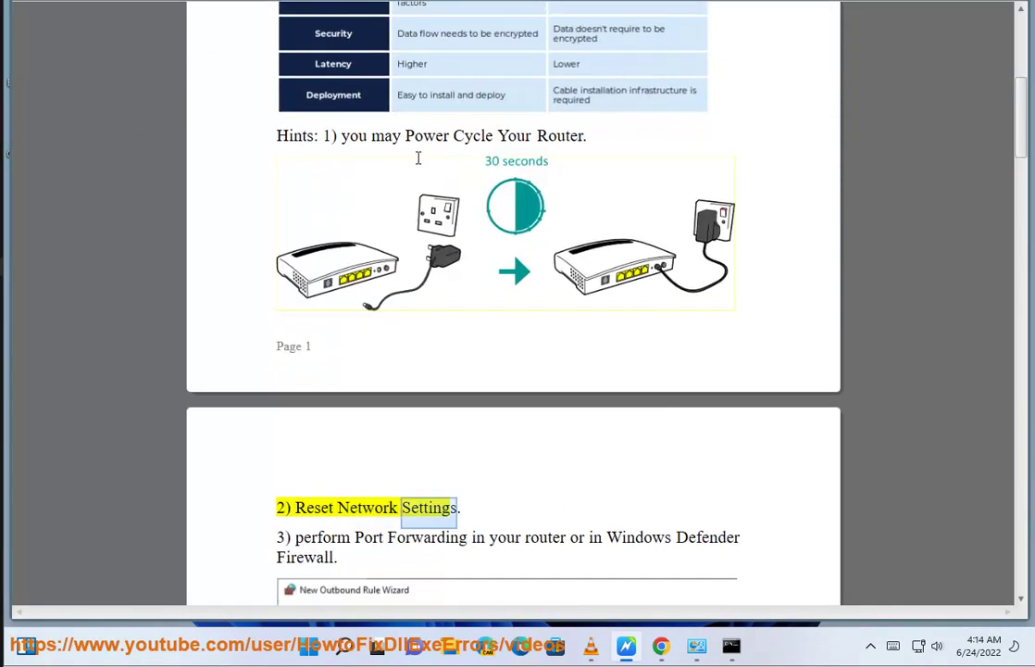
# Step: Reach Network reset via Network & internet > Advanced network settings, choose Reset now, then answer No
pyautogui.click(343, 645)
pyautogui.click(288, 195)
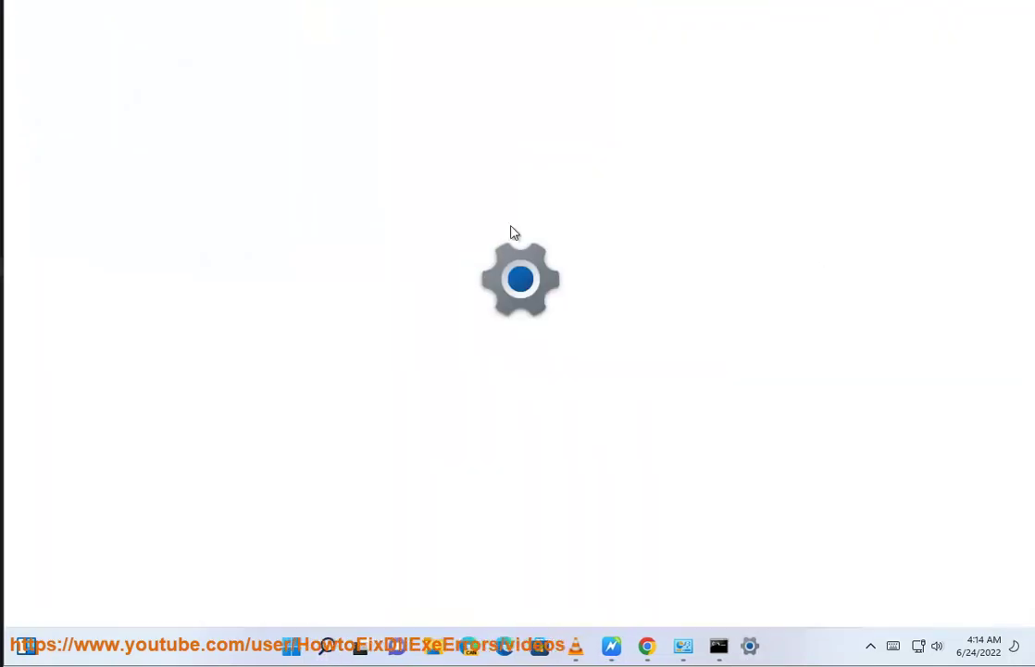
pyautogui.click(165, 174)
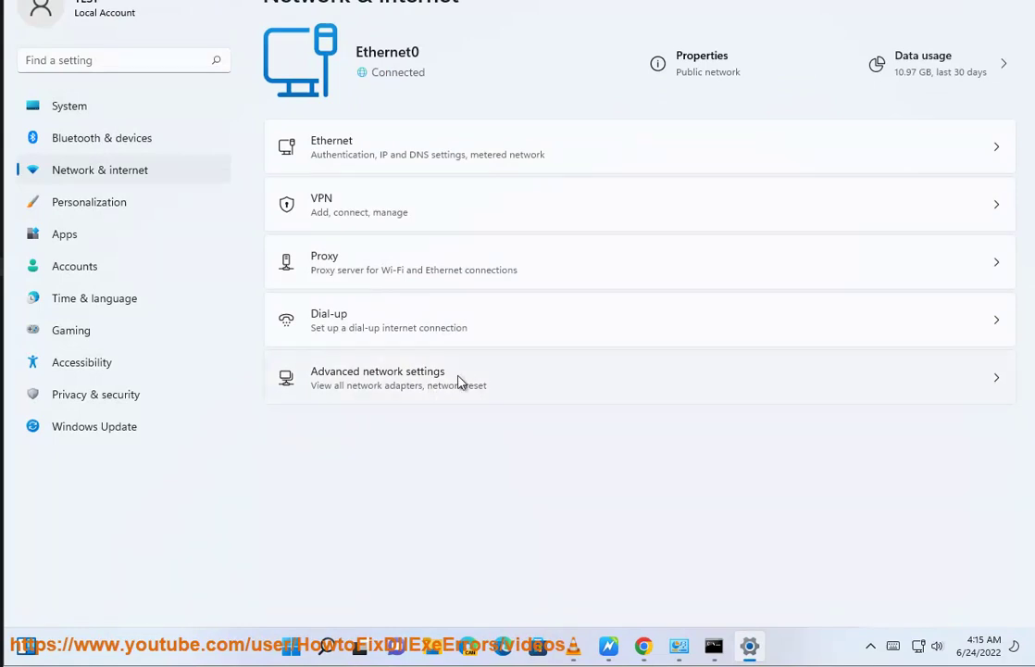
pyautogui.click(541, 385)
pyautogui.scroll(-2, 440, 472)
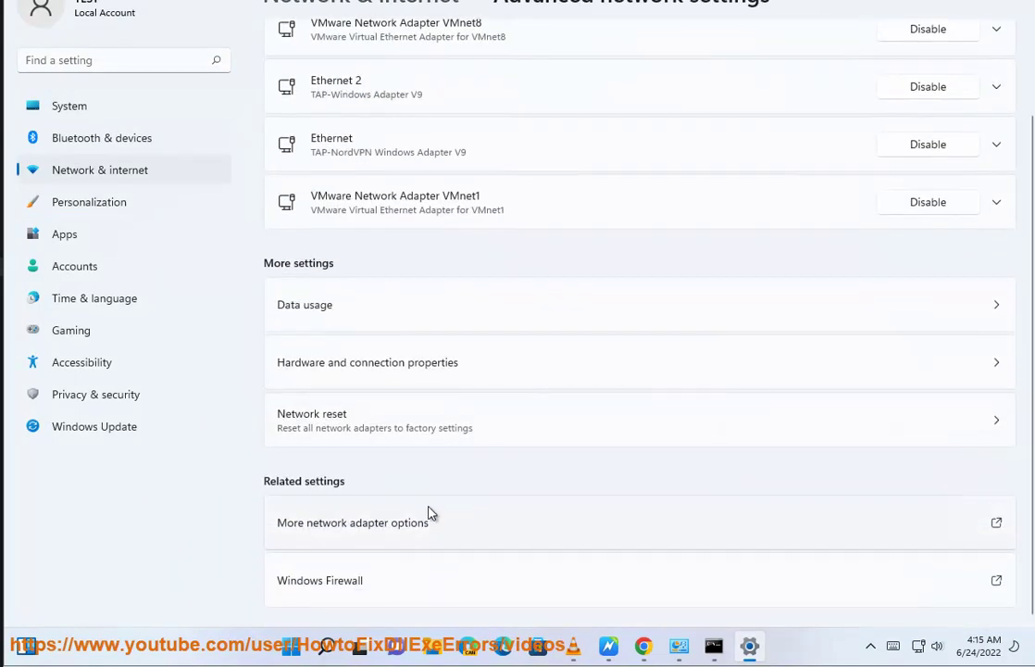
pyautogui.click(486, 425)
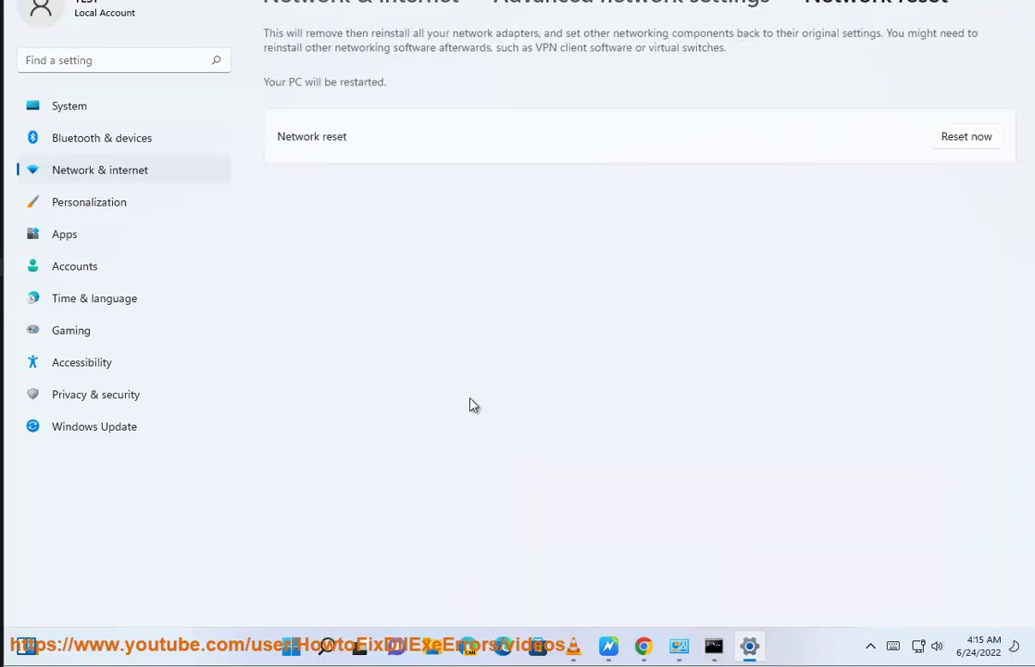
pyautogui.click(968, 138)
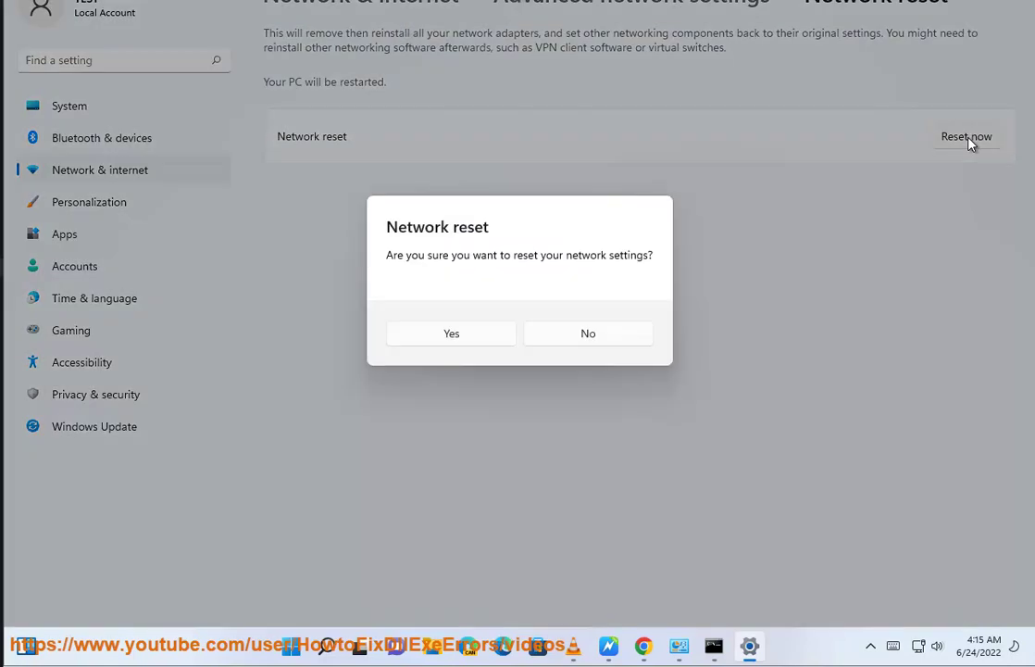
pyautogui.click(616, 338)
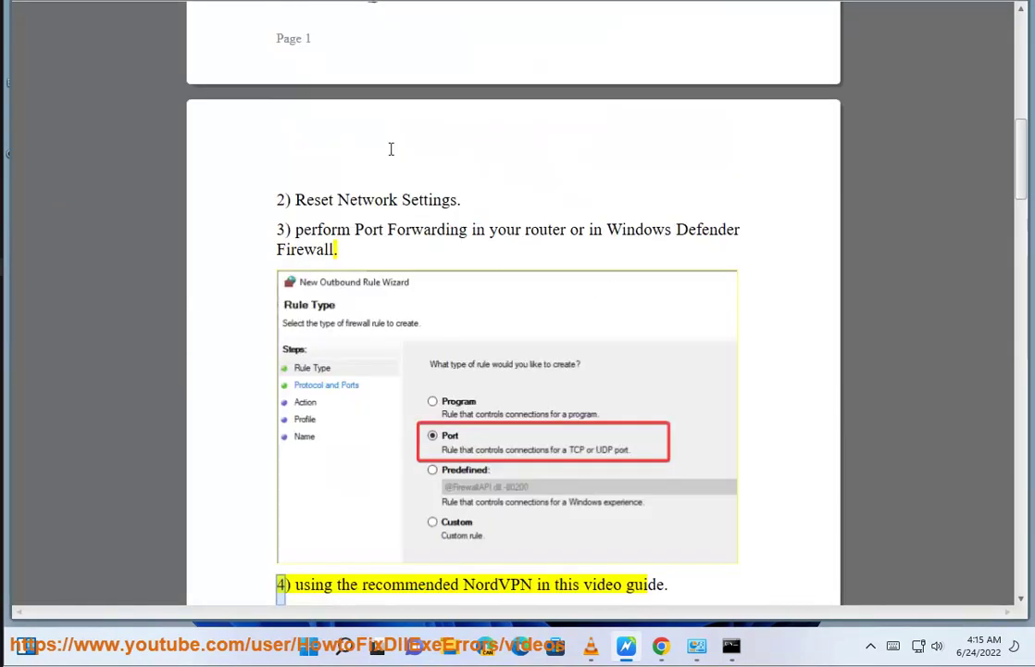
# Step: Select then deselect 'Port Forwarding in your router' in step 3, and bring up Windows search
pyautogui.moveTo(353, 229); pyautogui.dragTo(567, 230)
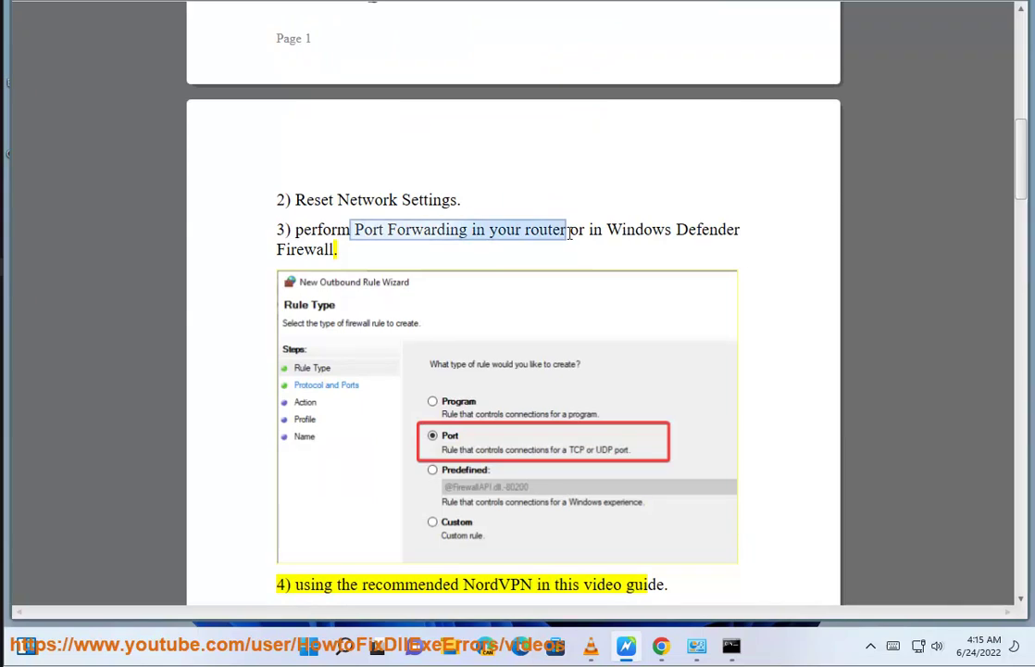
pyautogui.click(574, 229)
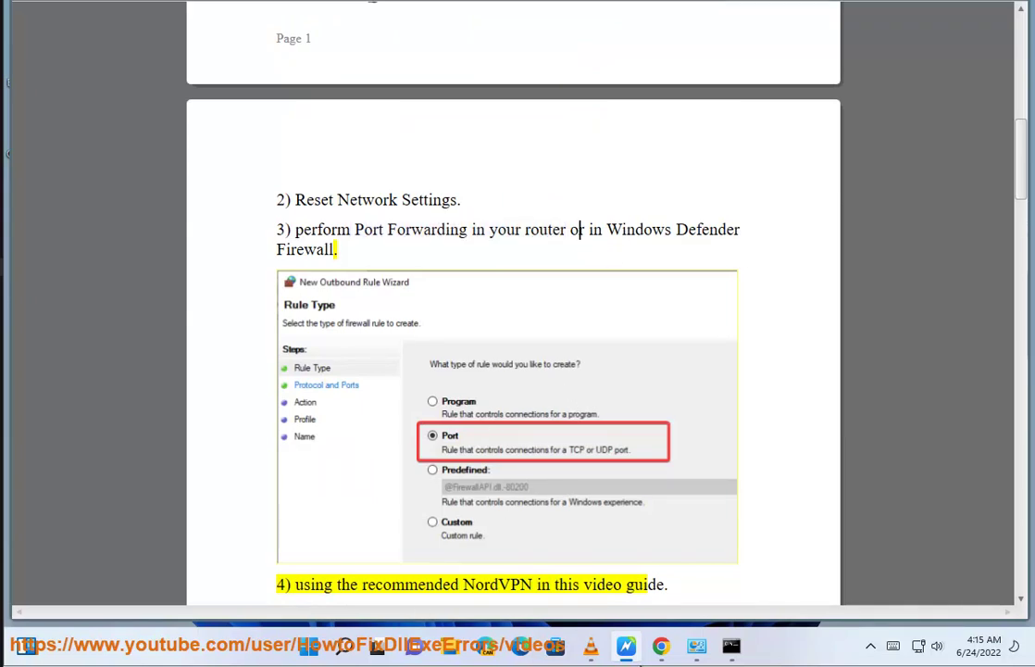
pyautogui.click(343, 645)
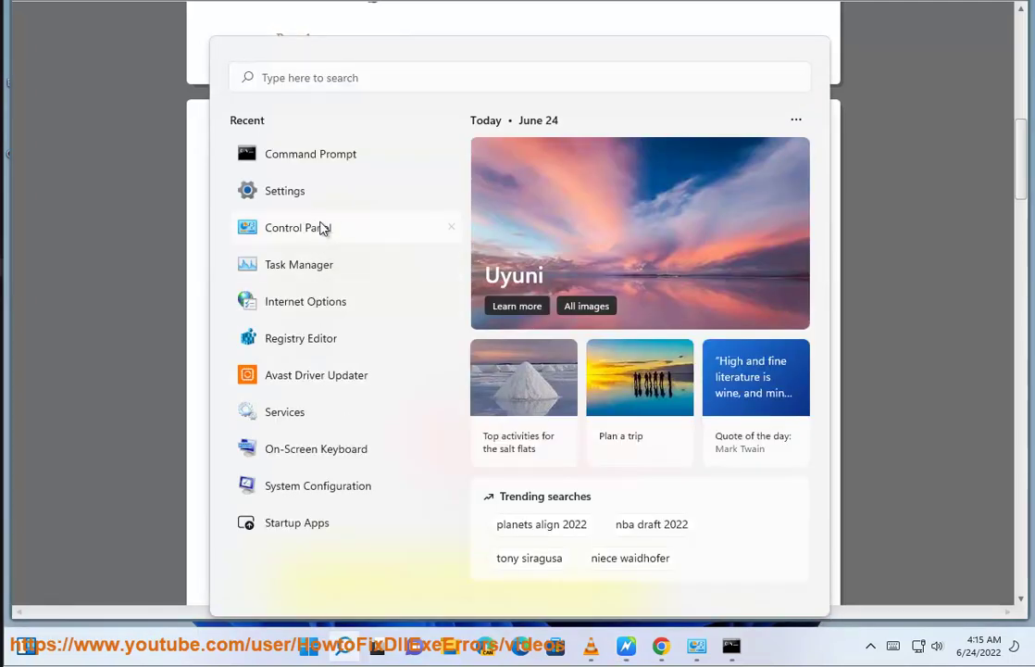
# Step: View the firewall's allowed apps list via System and Security, unlock it, open Allow another app, then close
pyautogui.click(323, 227)
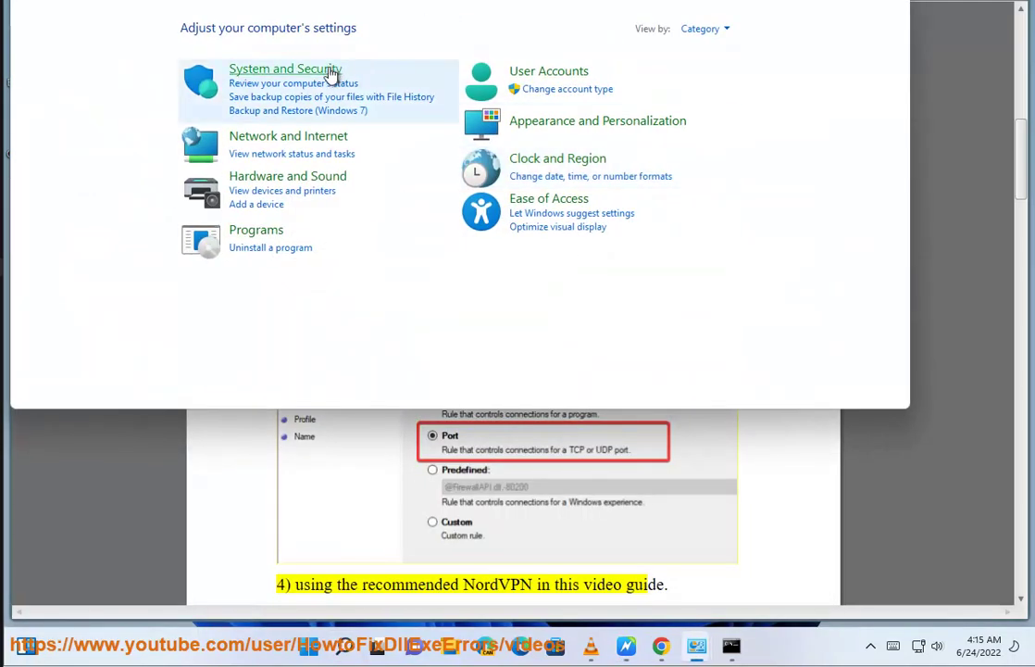
pyautogui.click(338, 75)
pyautogui.click(417, 94)
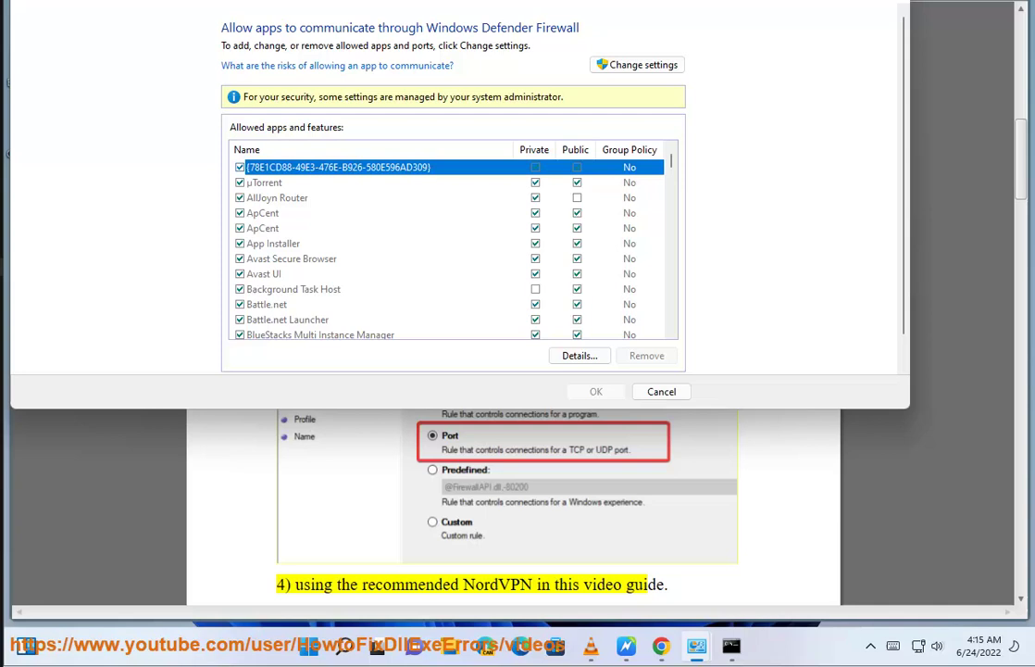
pyautogui.moveTo(729, 2); pyautogui.dragTo(846, 118)
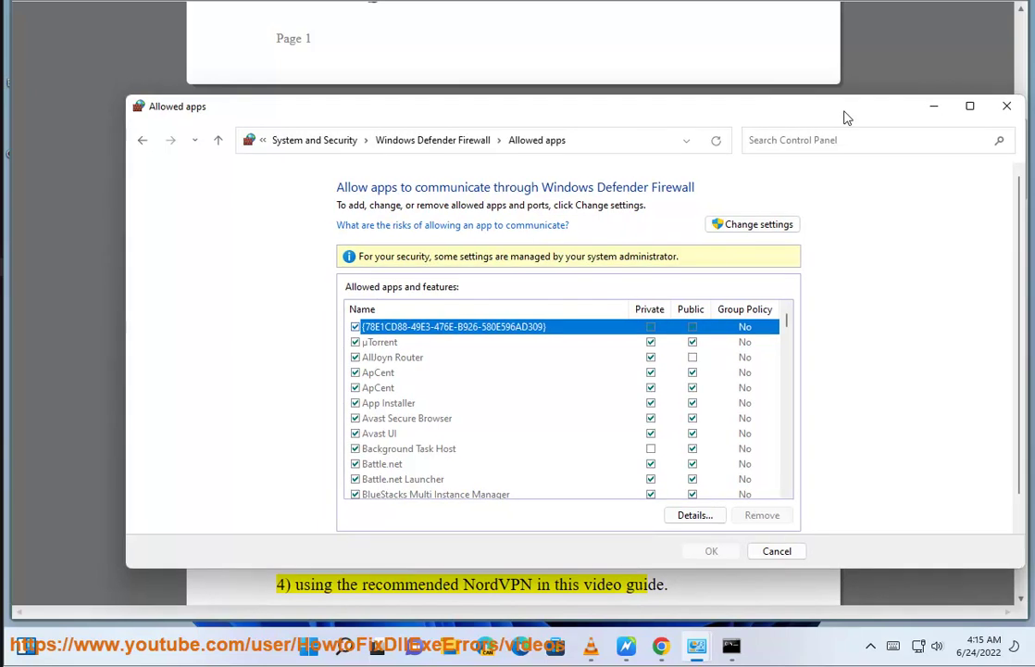
pyautogui.click(753, 224)
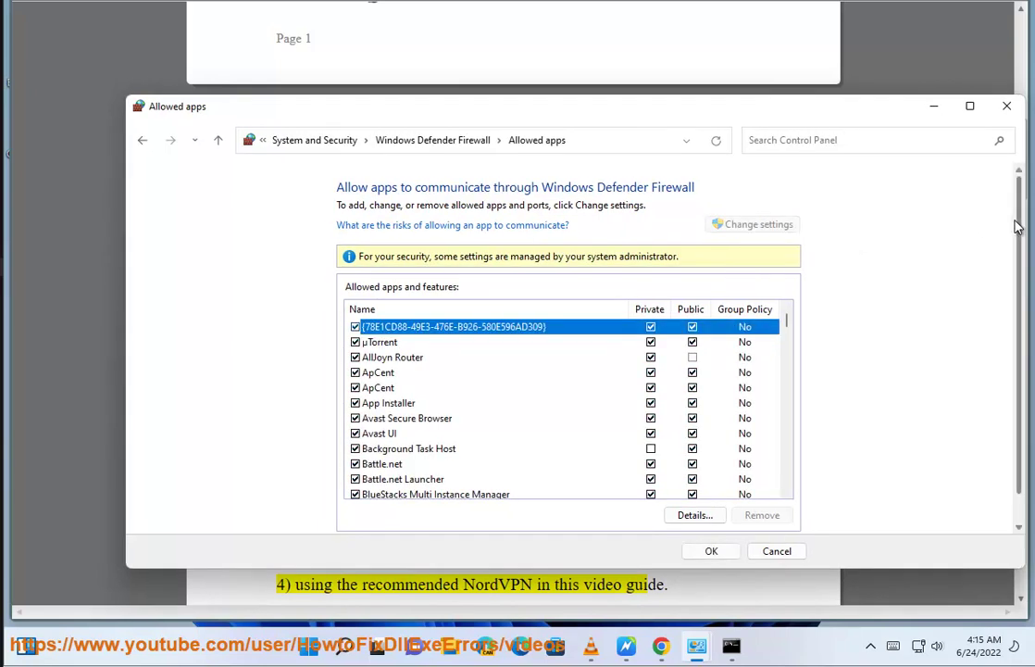
pyautogui.scroll(-1, 1018, 236)
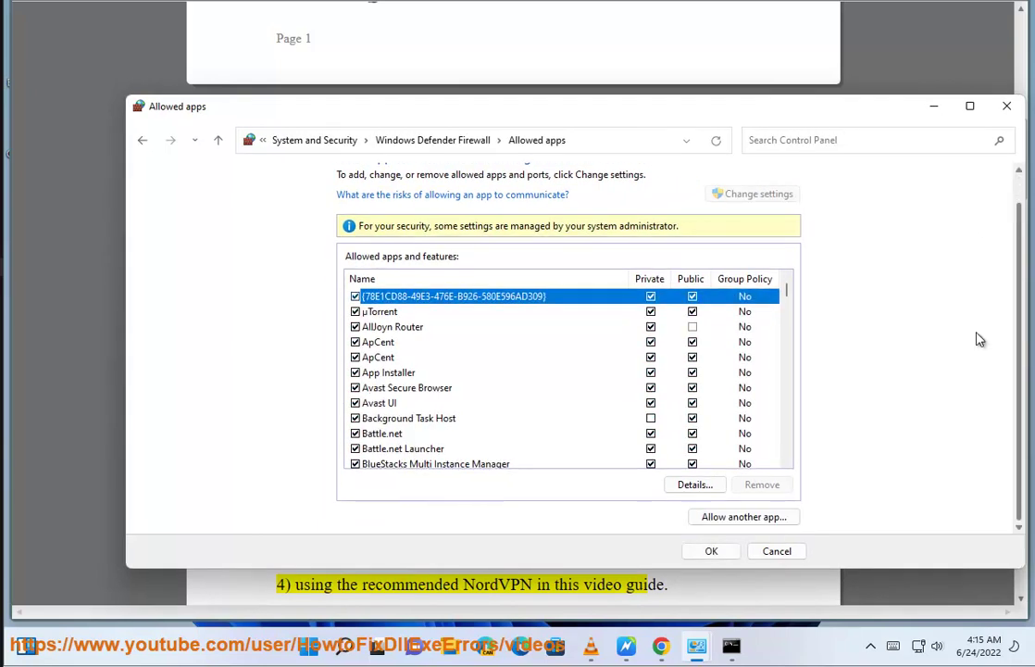
pyautogui.click(746, 518)
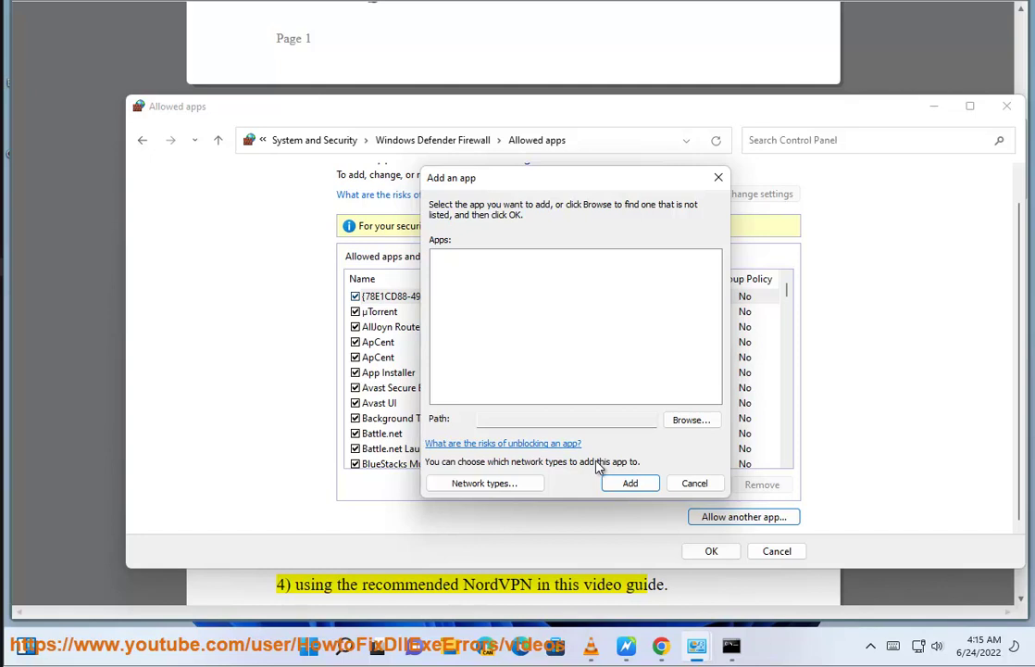
pyautogui.click(627, 646)
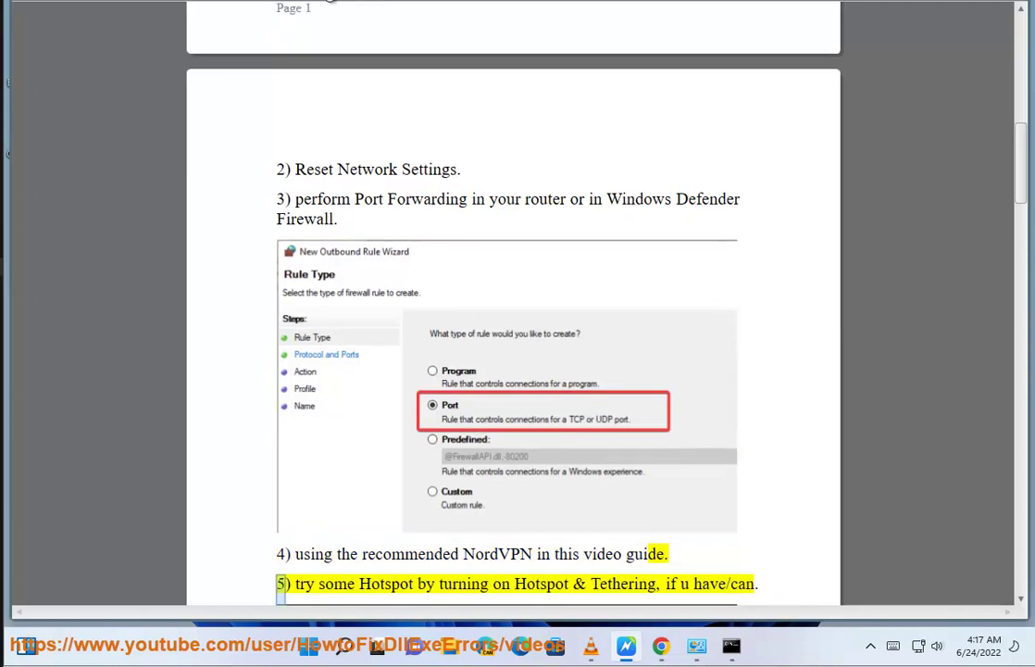
# Step: Back in Chrome, replace the search with 'apex legends PORTS' and run it
pyautogui.click(363, 199)
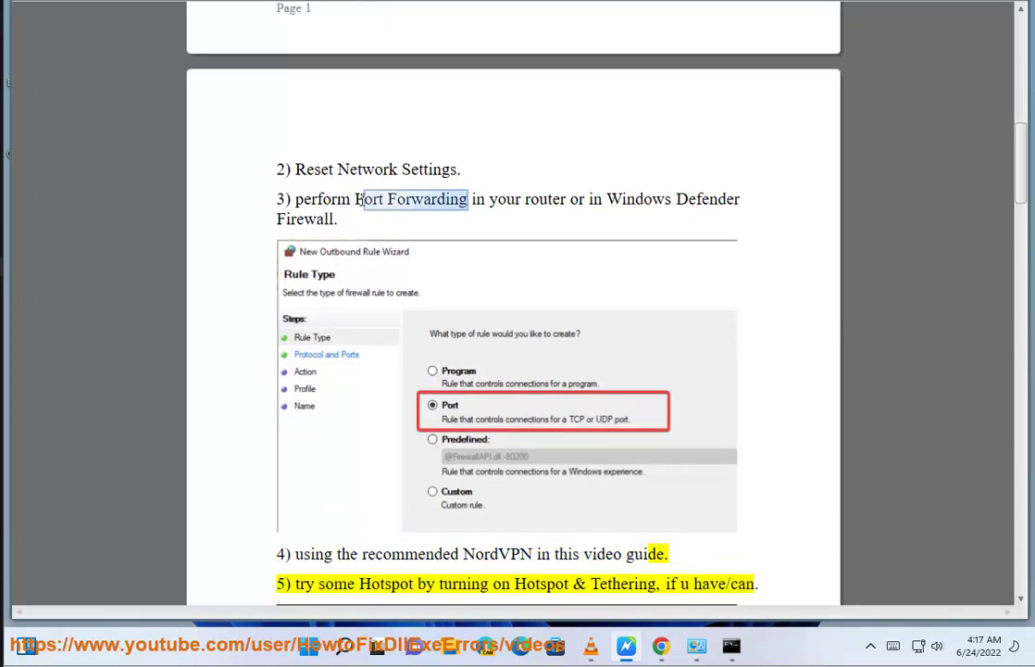
pyautogui.hotkey('alt', 'Tab')
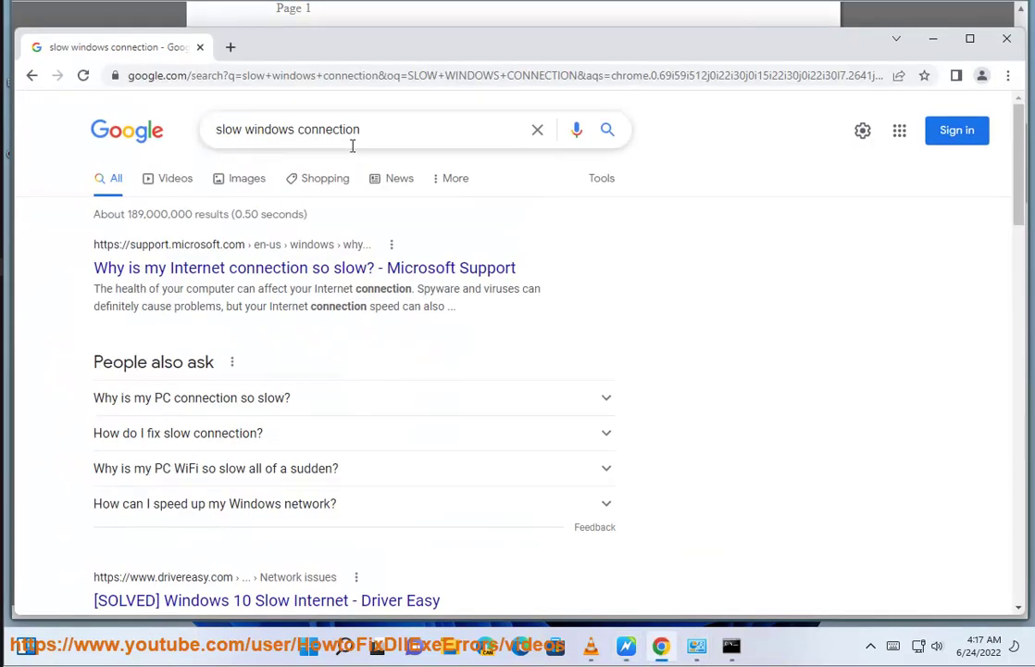
pyautogui.moveTo(357, 139); pyautogui.dragTo(145, 136)
pyautogui.write('APEC')
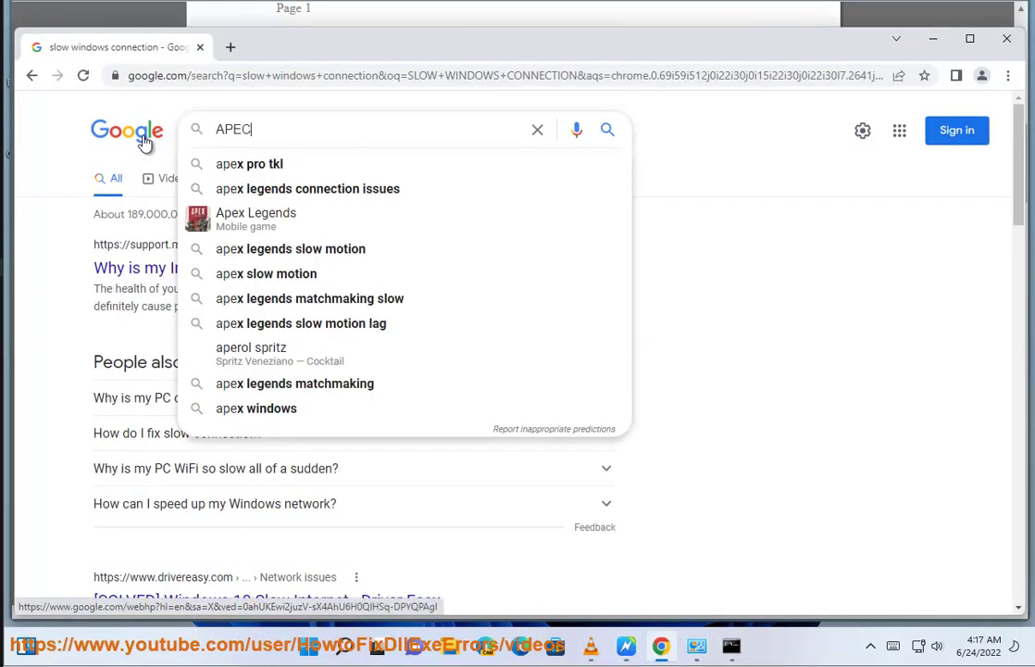
pyautogui.press('BackSpace')
pyautogui.write('X')
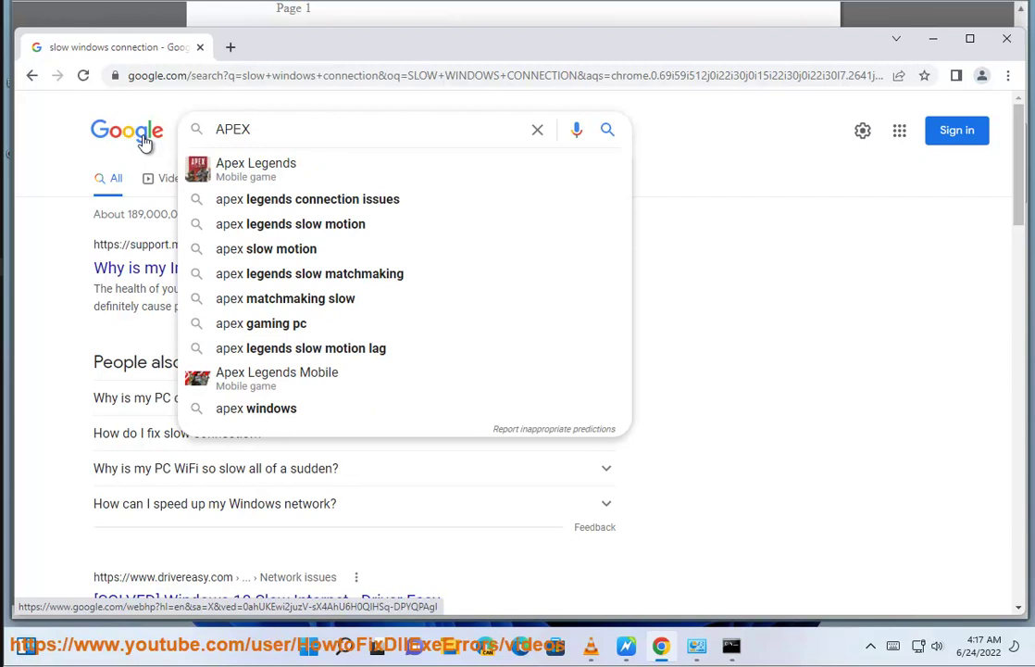
pyautogui.write(' L')
pyautogui.press('Down')
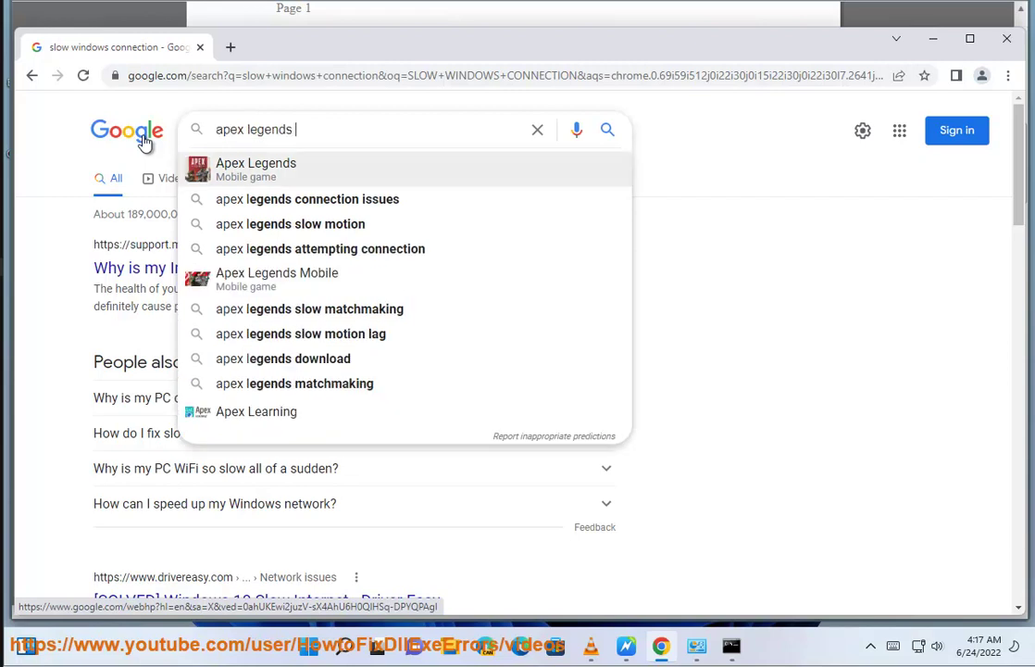
pyautogui.write('PORTS')
pyautogui.press('Return')
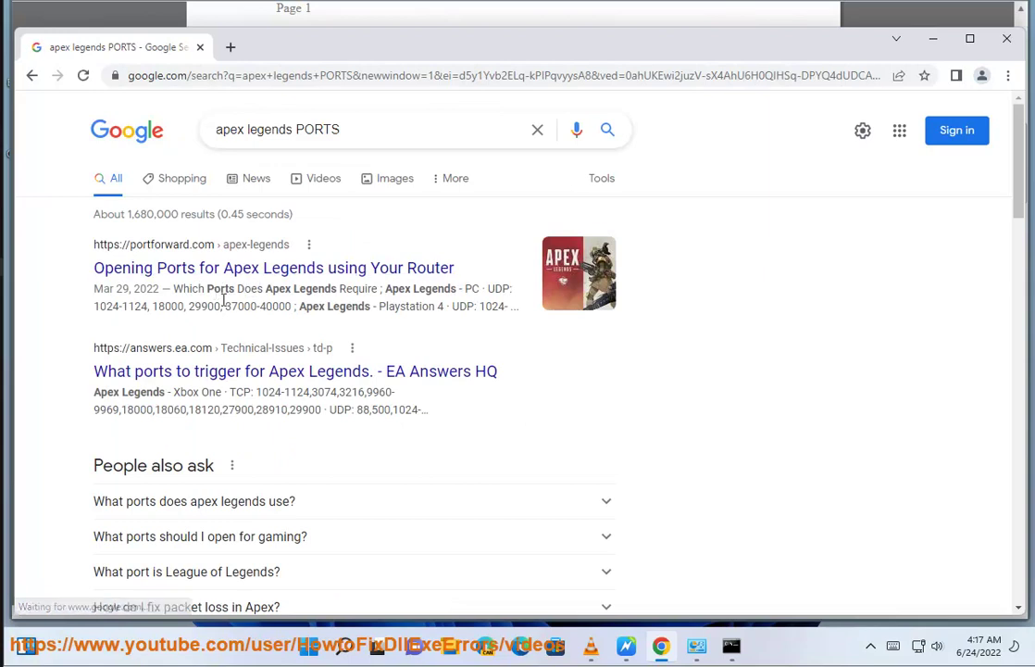
# Step: Highlight the PC UDP port ranges in the results and open the EA Answers ports thread in a new tab
pyautogui.moveTo(291, 306); pyautogui.dragTo(472, 287)
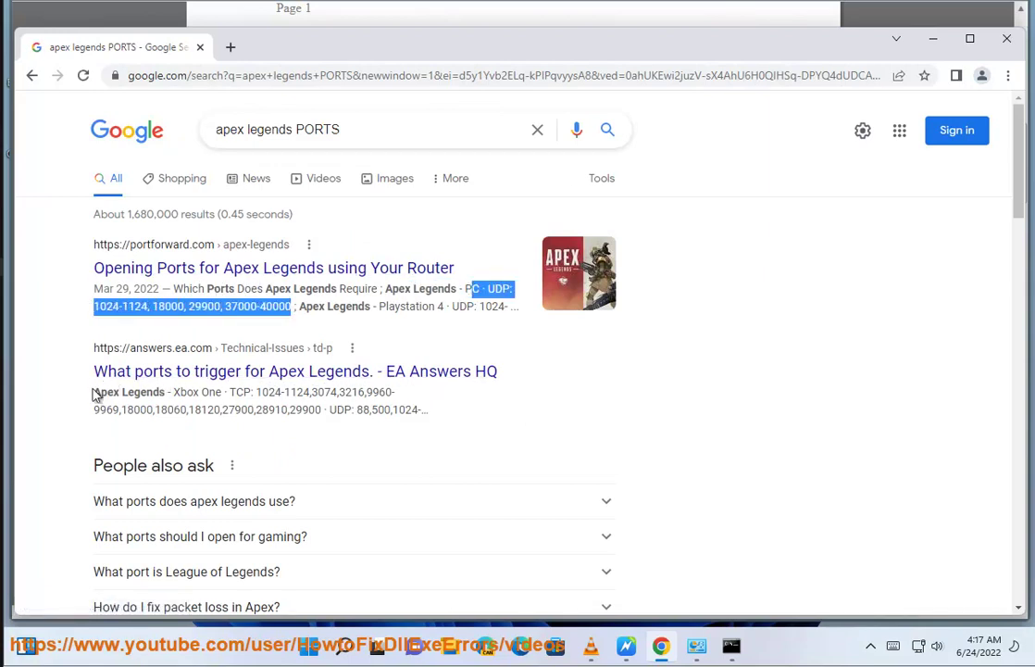
pyautogui.moveTo(95, 394); pyautogui.dragTo(397, 388)
pyautogui.click(394, 372)
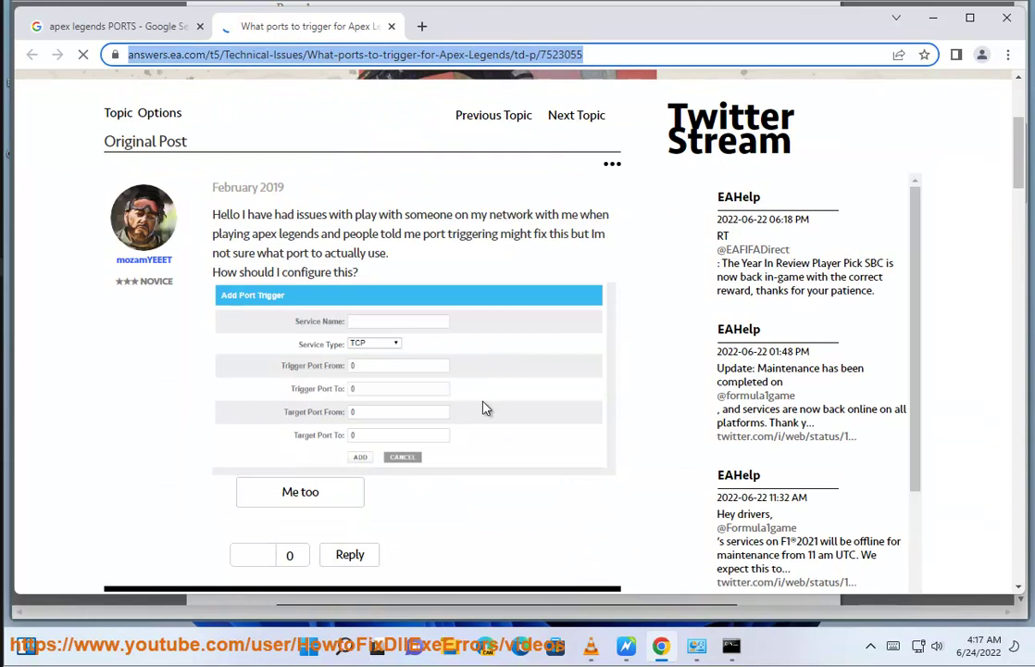
# Step: Scroll to the EA community manager's reply and select the Apex Legends PC TCP and UDP port lines
pyautogui.scroll(-3, 429, 398)
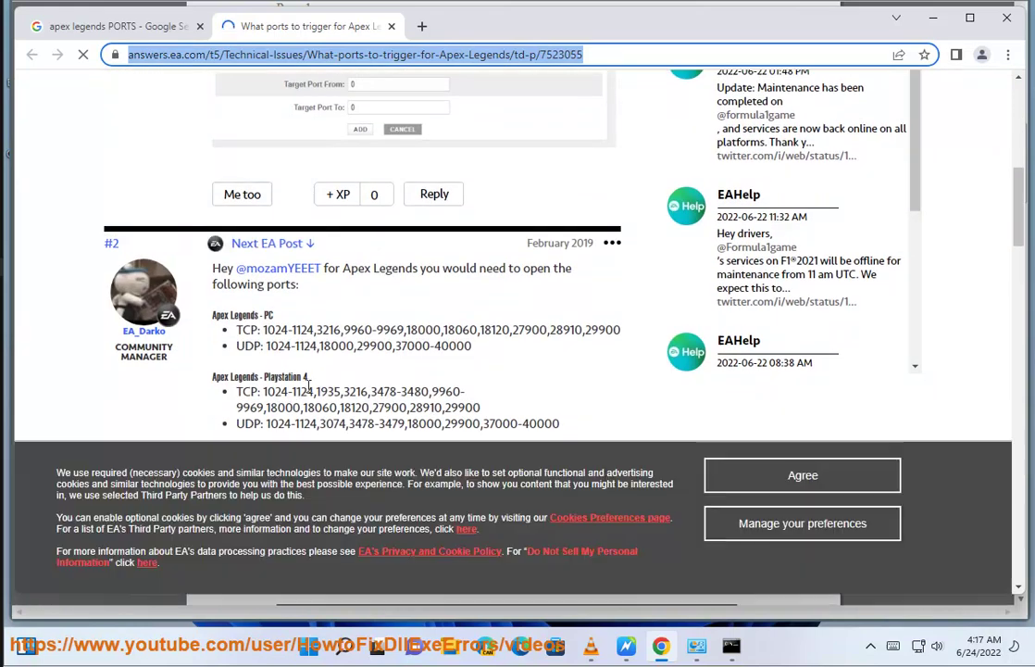
pyautogui.scroll(-3, 319, 389)
pyautogui.scroll(-3, 674, 403)
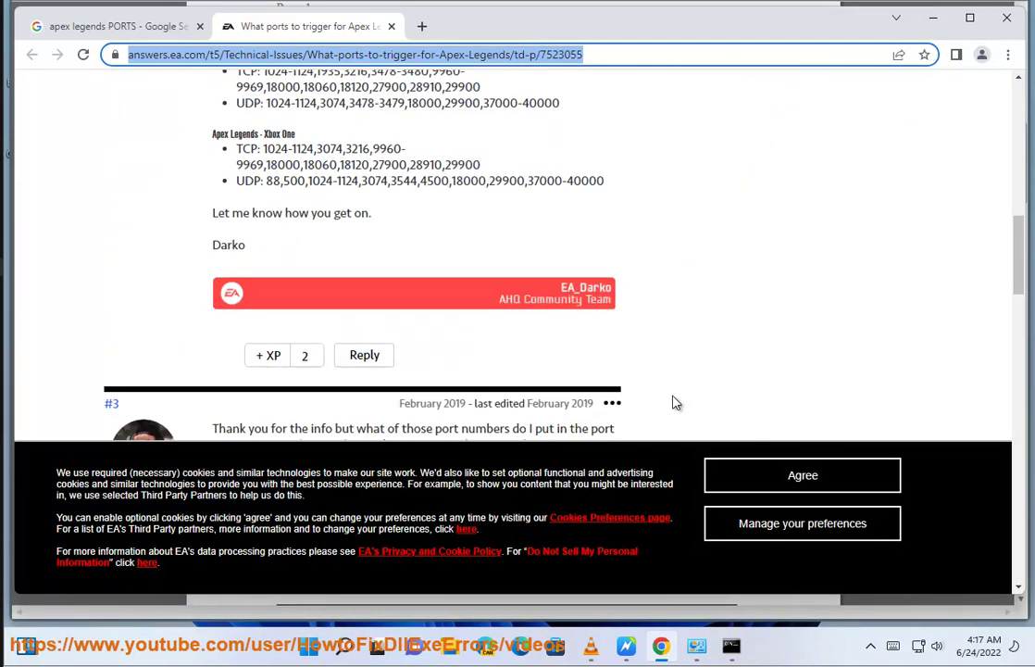
pyautogui.scroll(2, 385, 324)
pyautogui.scroll(1, 307, 226)
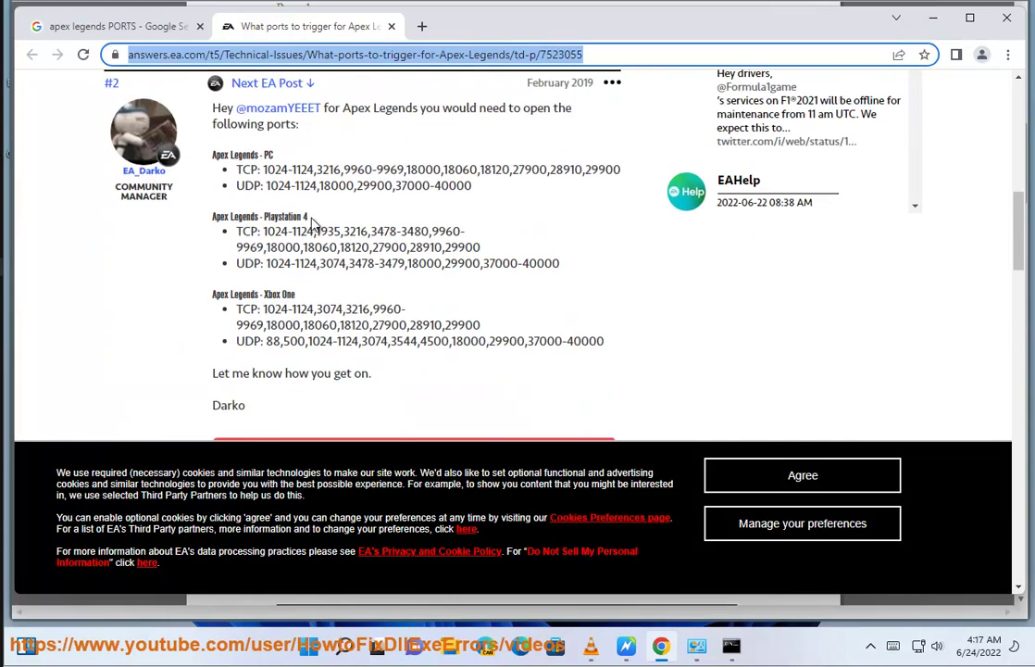
pyautogui.moveTo(289, 163); pyautogui.dragTo(182, 138)
pyautogui.moveTo(472, 185); pyautogui.dragTo(225, 176)
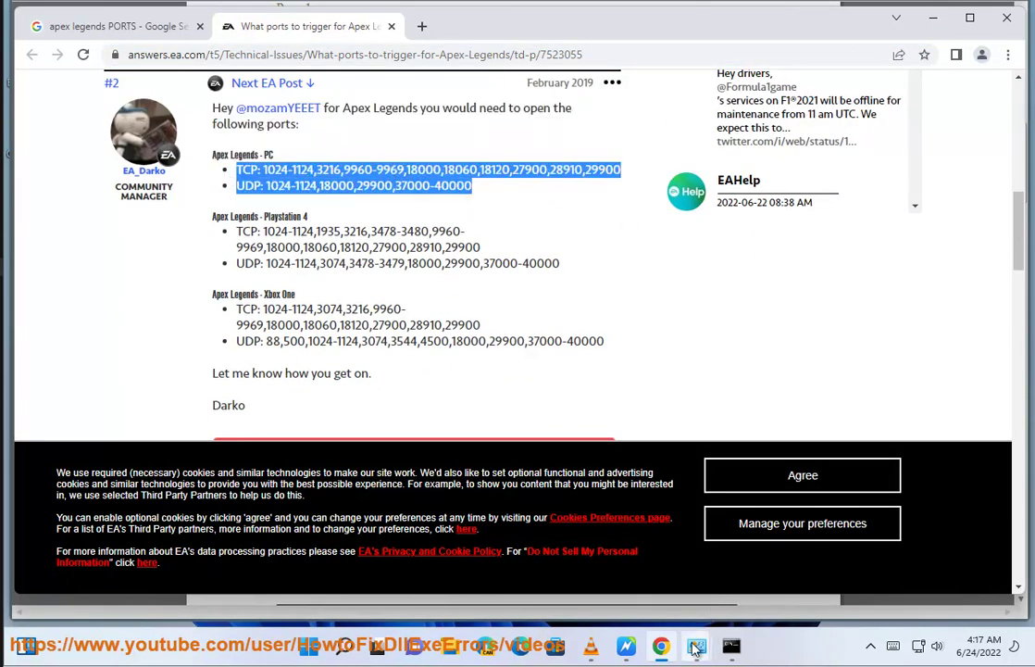
# Step: Cancel the Add an app dialog and return to the main Windows Defender Firewall page
pyautogui.moveTo(696, 645)
pyautogui.click(802, 566)
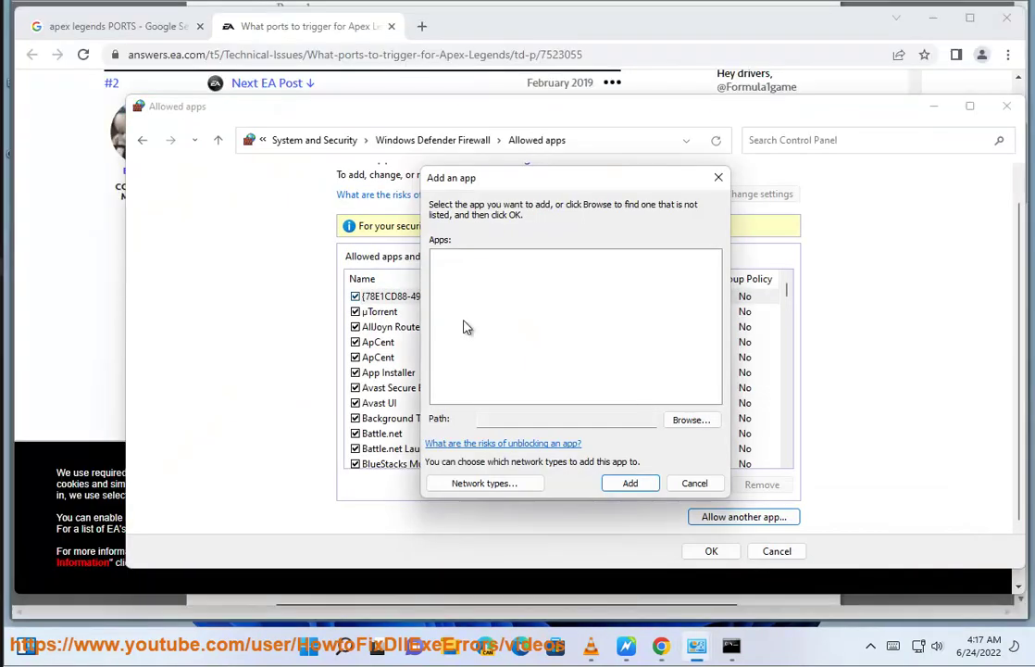
pyautogui.click(696, 485)
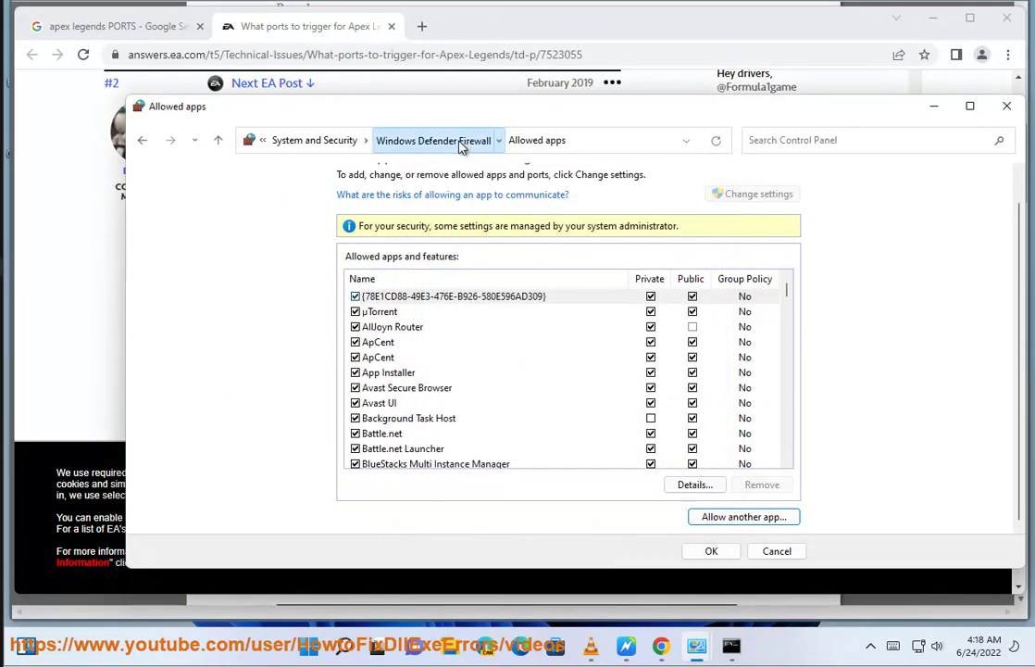
pyautogui.click(460, 143)
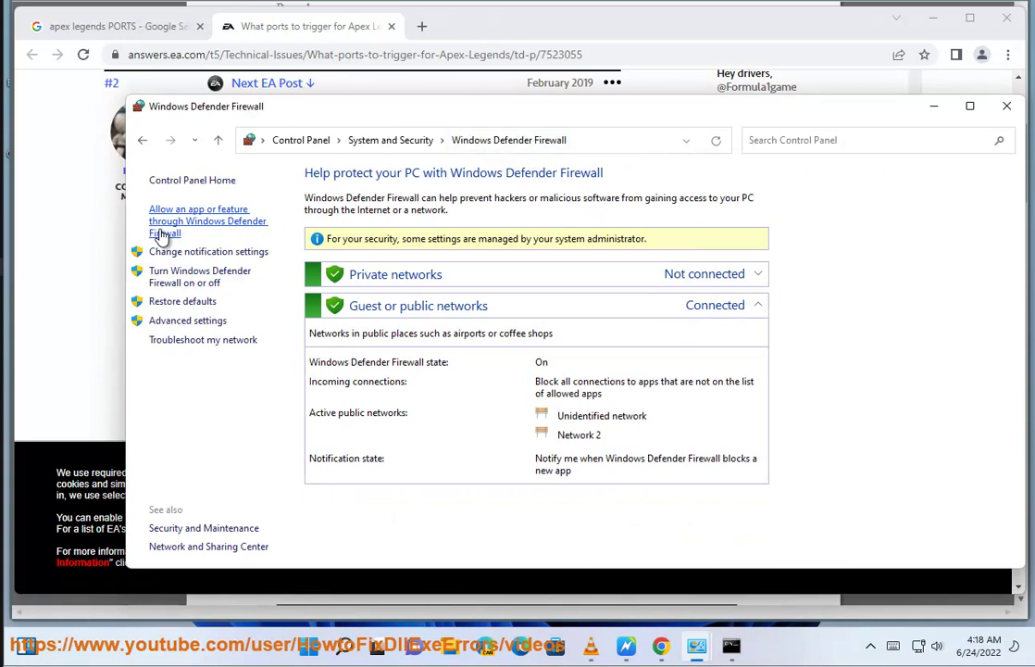
# Step: In Advanced settings, start a new Outbound Rule of type Port and continue to protocol and ports
pyautogui.click(199, 324)
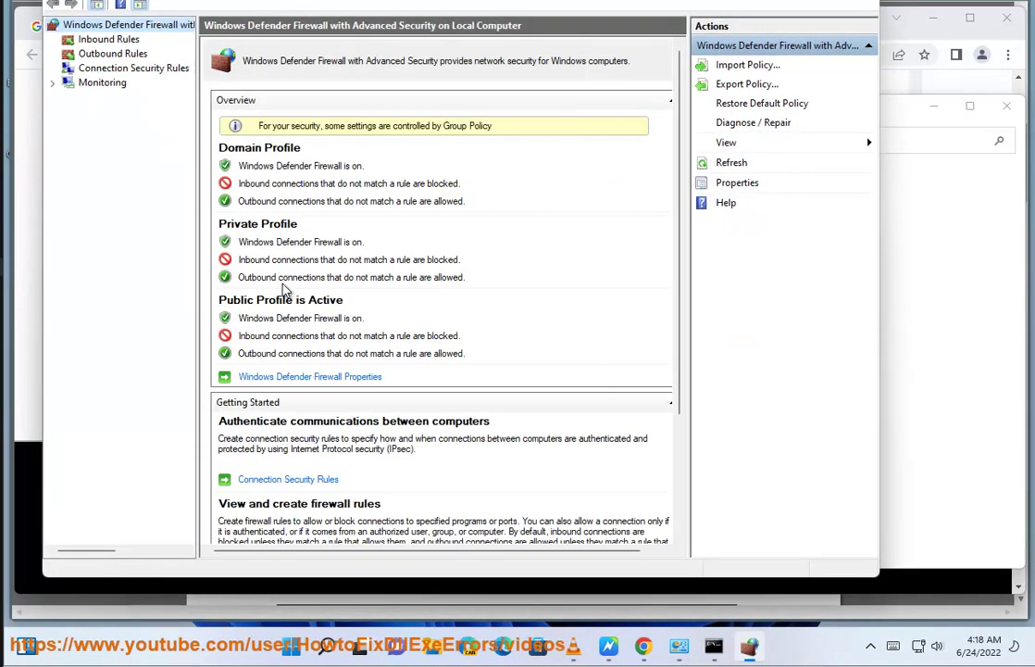
pyautogui.click(121, 58)
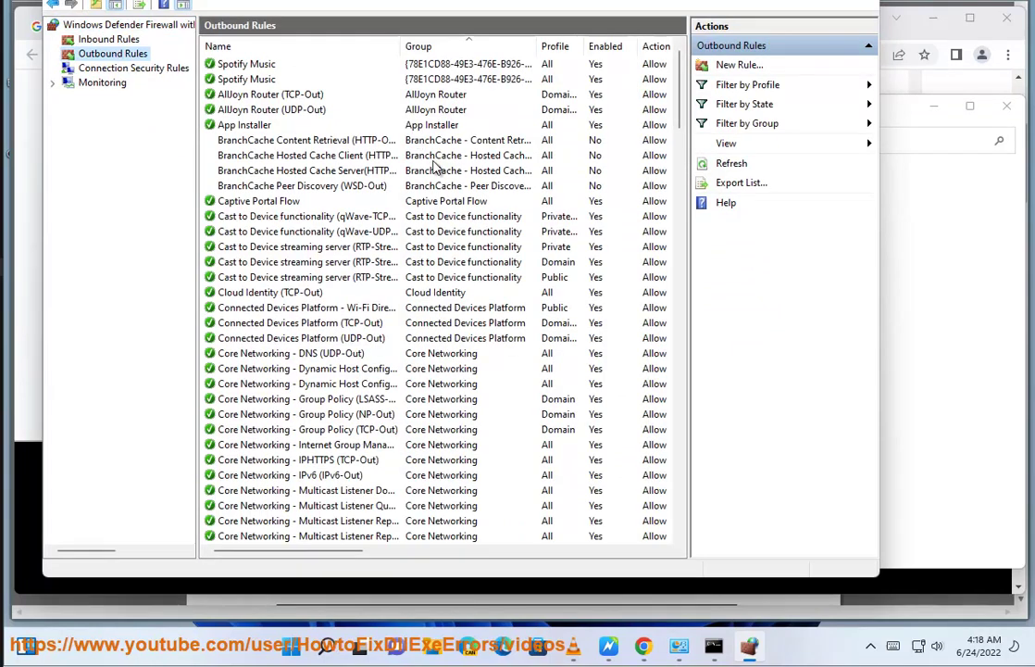
pyautogui.click(764, 69)
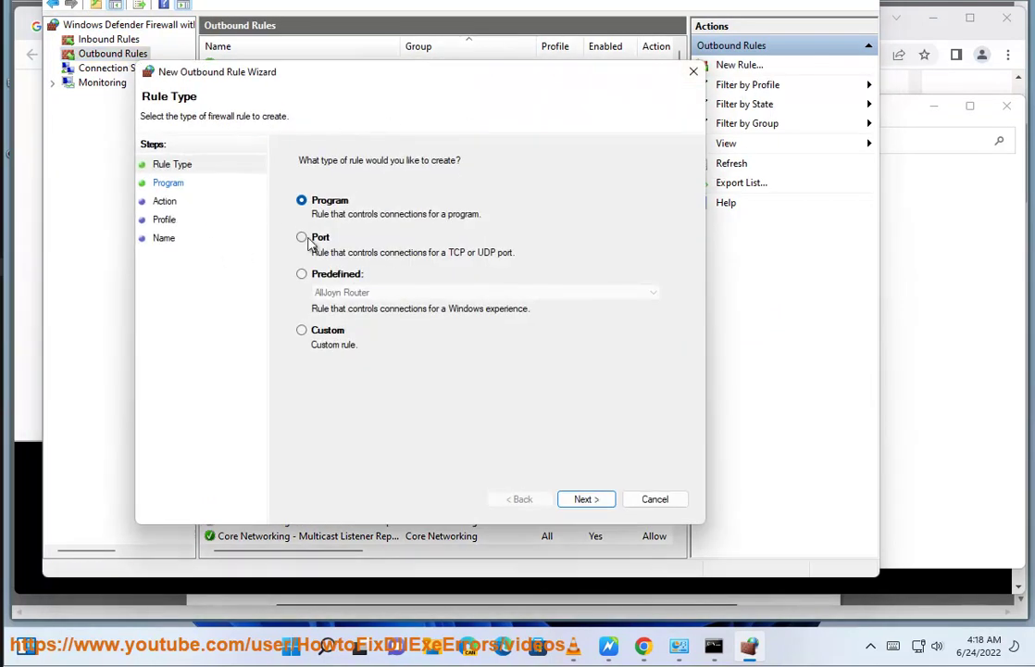
pyautogui.click(302, 238)
pyautogui.click(586, 498)
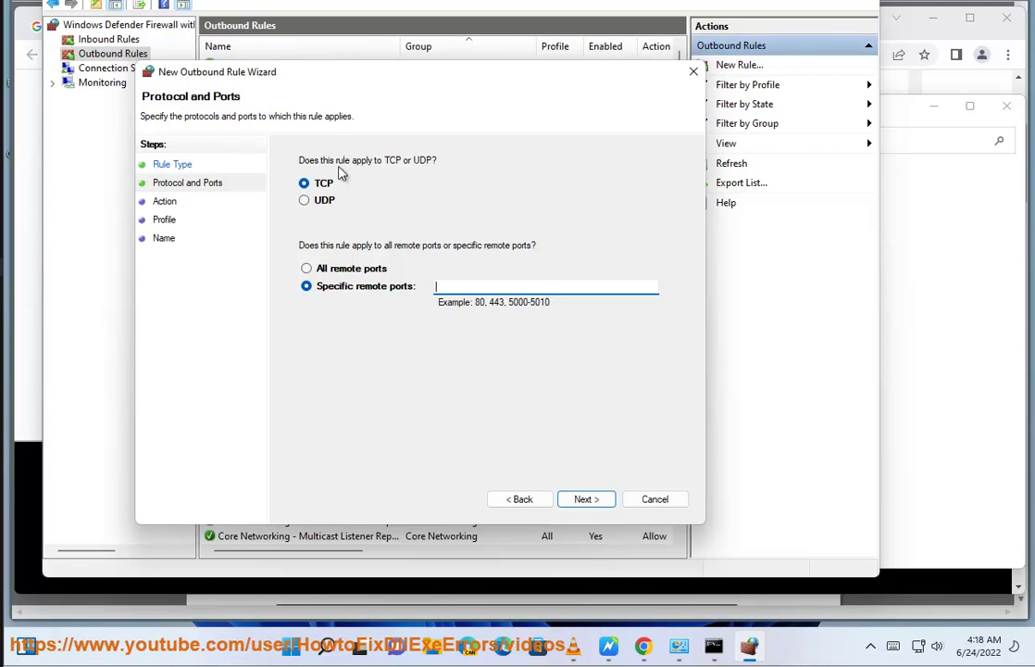
# Step: Copy the TCP range 1024-1124 from the EA page and paste it into the remote ports field
pyautogui.hotkey('alt', 'Tab')
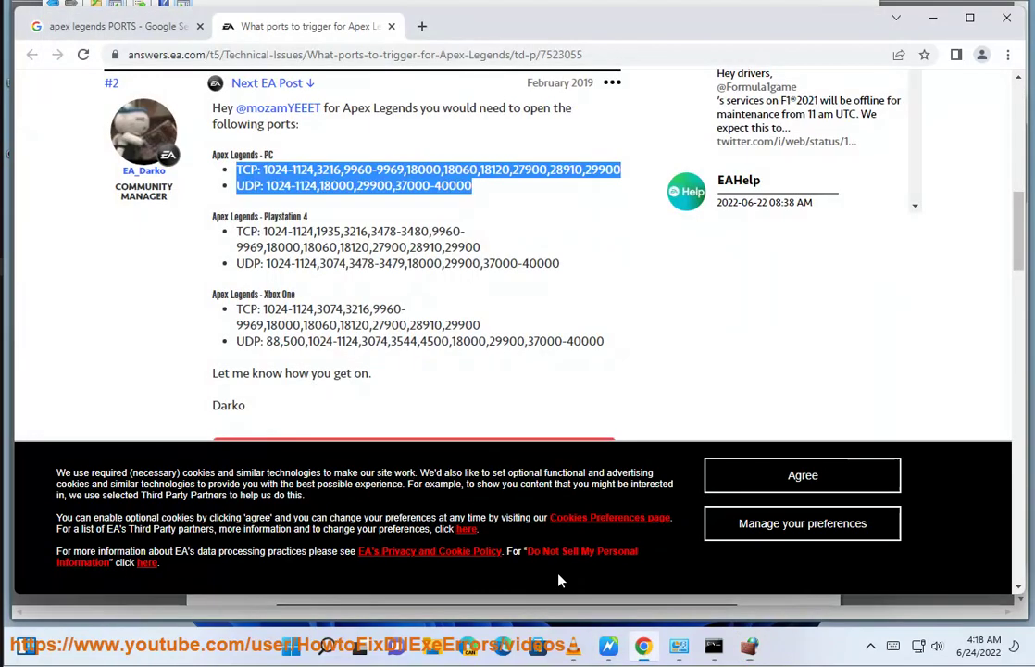
pyautogui.click(251, 172)
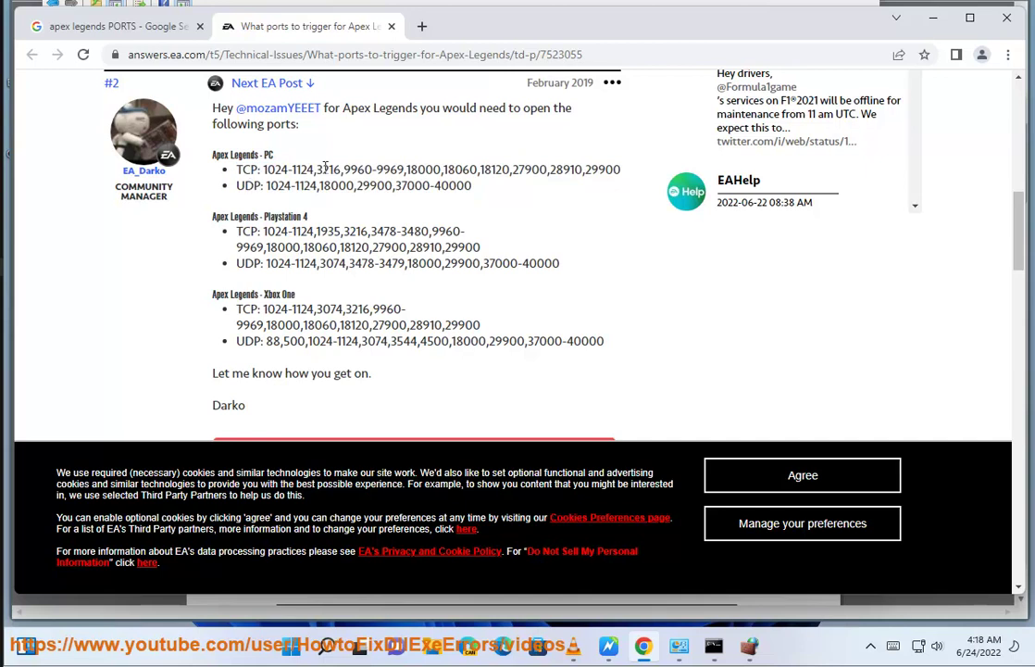
pyautogui.moveTo(280, 169)
pyautogui.mouseDown()
pyautogui.moveTo(313, 171)
pyautogui.moveTo(275, 169)
pyautogui.mouseUp()
pyautogui.rightClick(270, 176)
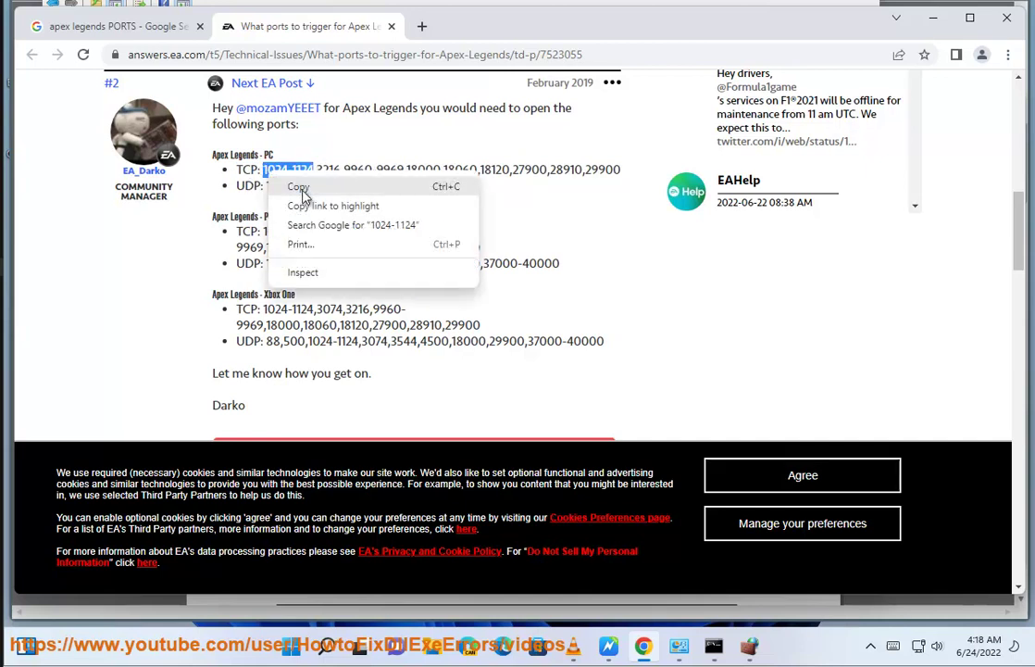
pyautogui.click(301, 187)
pyautogui.click(749, 646)
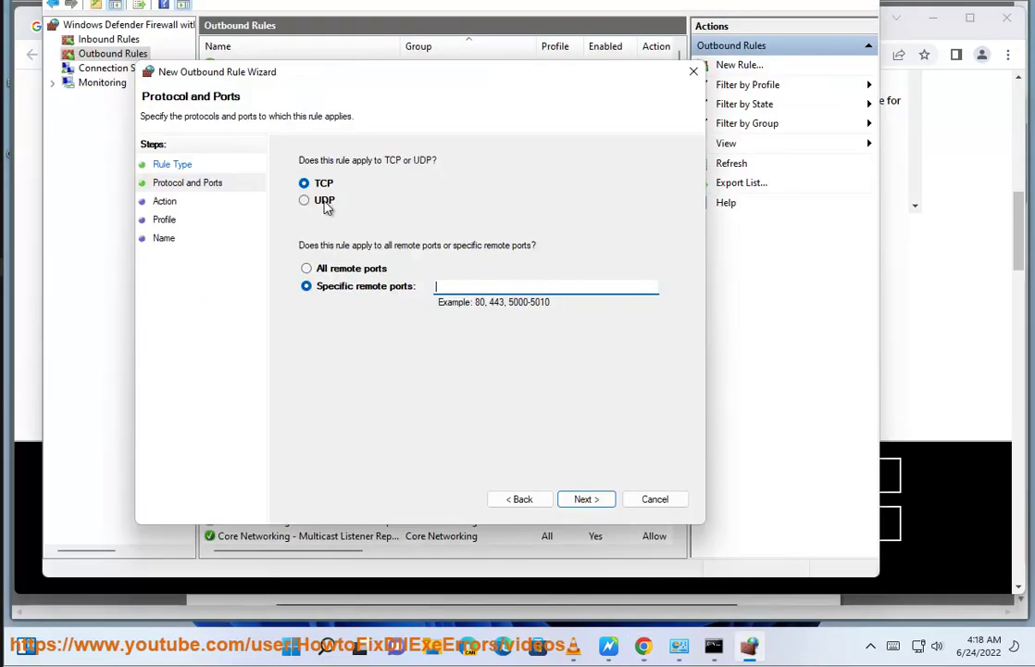
pyautogui.rightClick(462, 288)
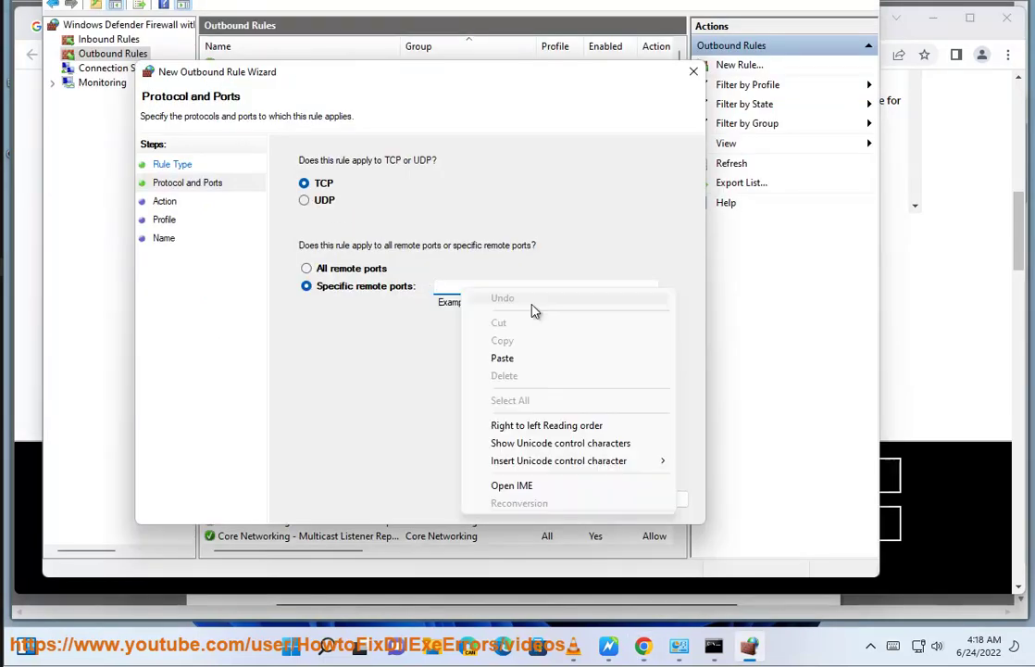
pyautogui.click(505, 359)
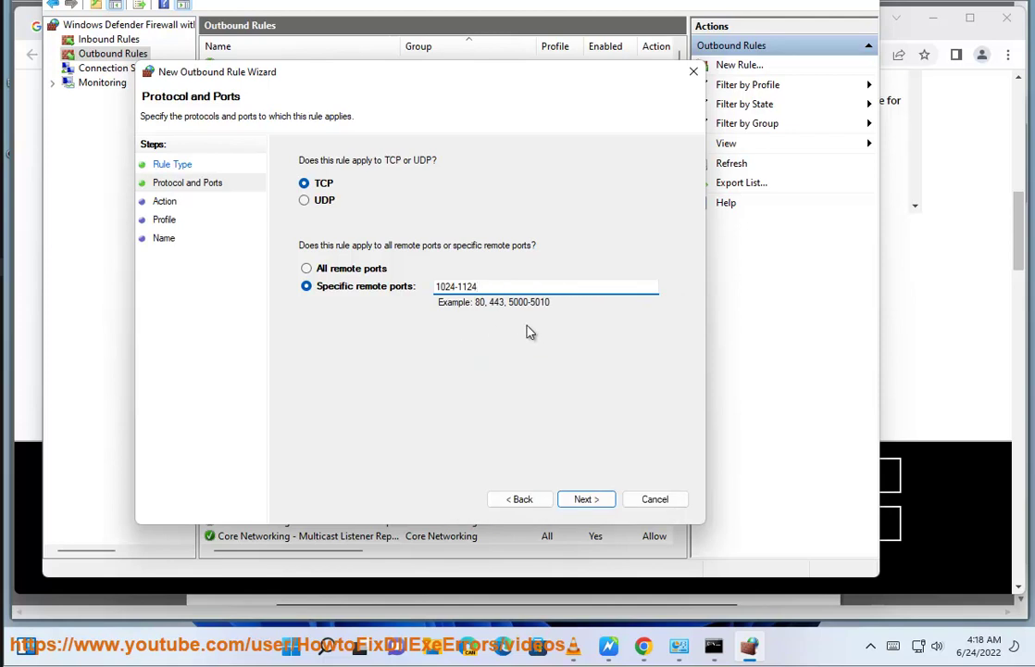
# Step: Copy the remaining PC TCP ports and append them after 1024-1124 in the remote ports field
pyautogui.click(642, 646)
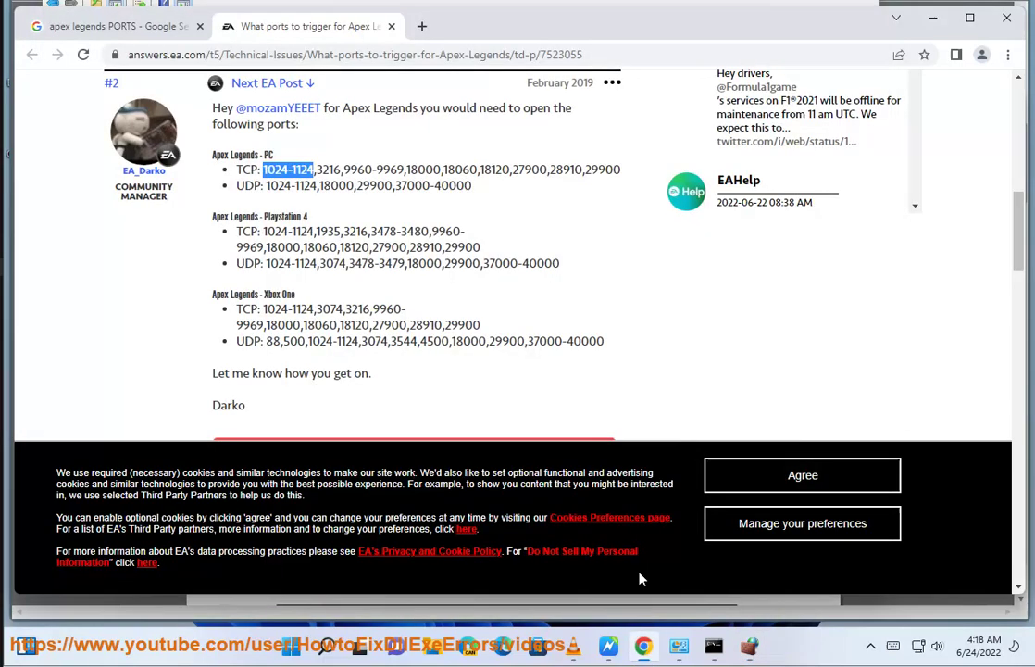
pyautogui.click(318, 164)
pyautogui.moveTo(319, 168); pyautogui.dragTo(616, 170)
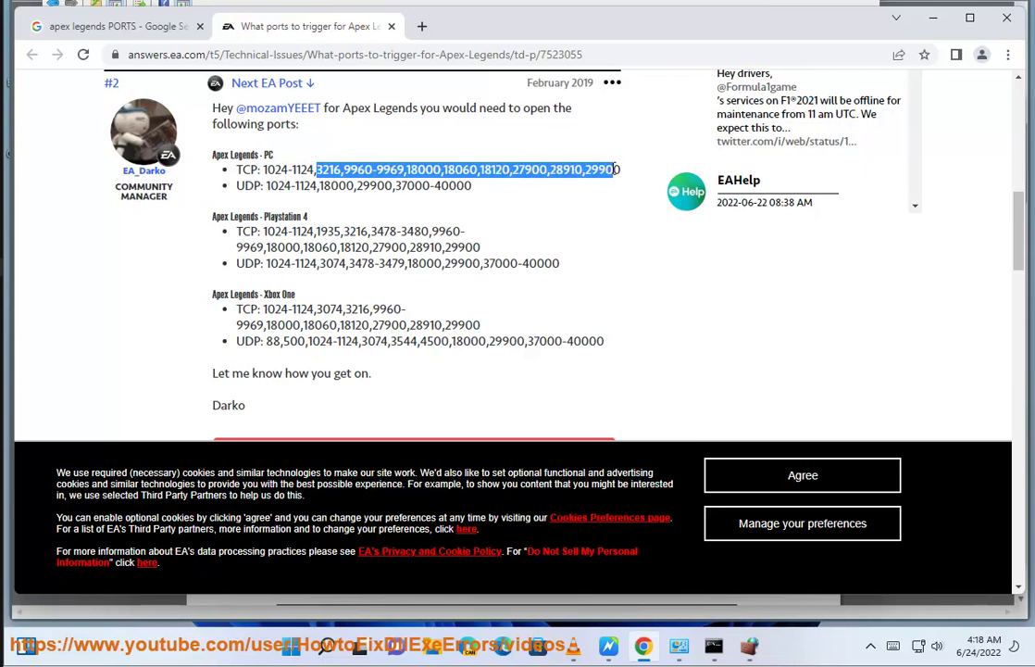
pyautogui.rightClick(608, 182)
pyautogui.click(613, 192)
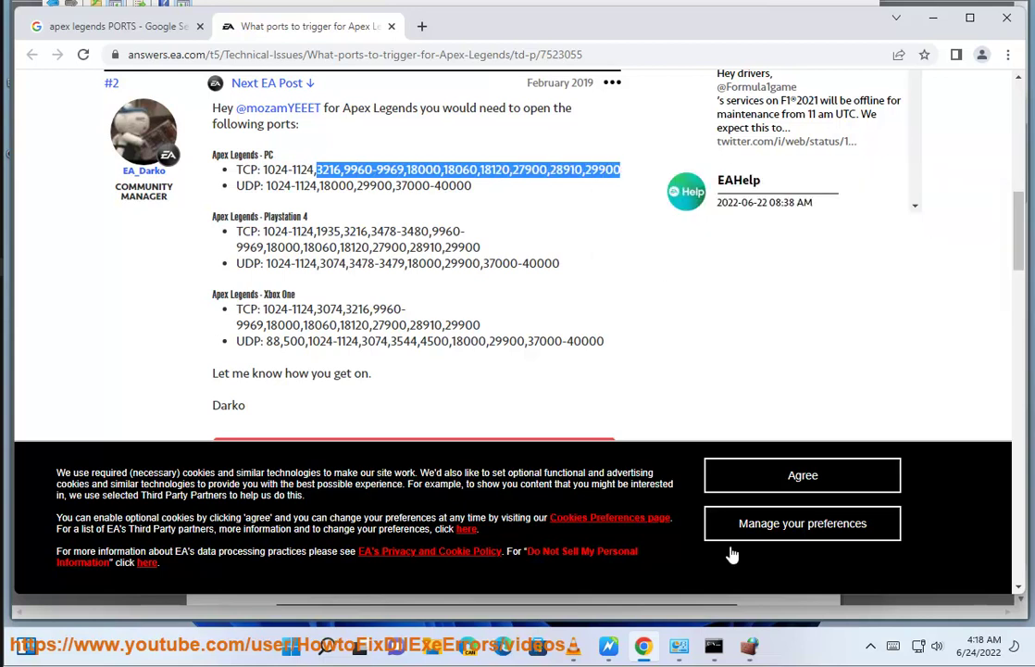
pyautogui.click(748, 646)
pyautogui.rightClick(517, 289)
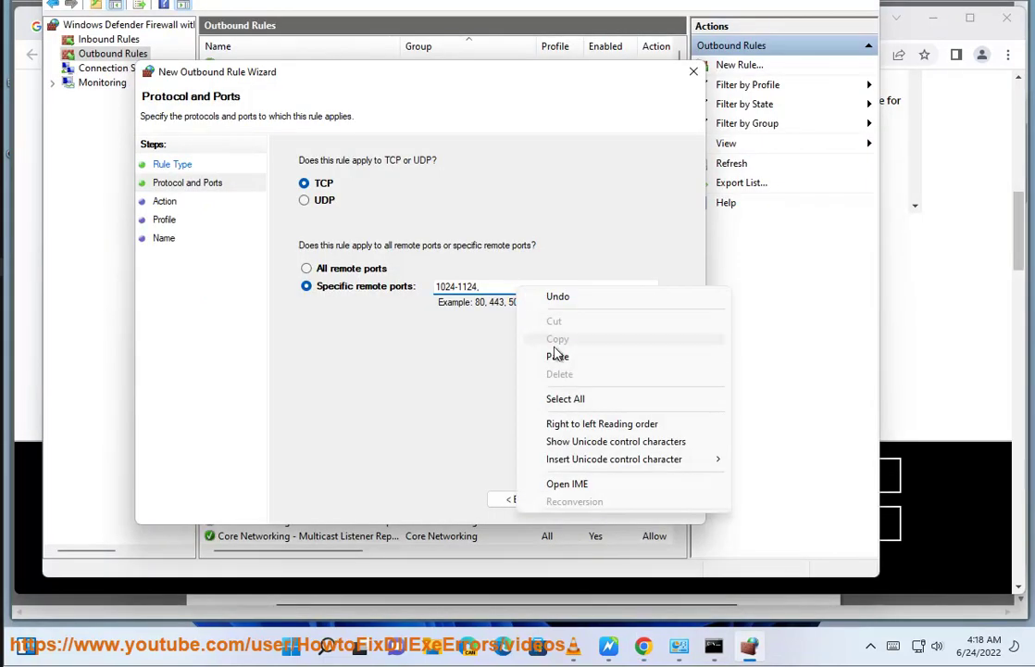
pyautogui.click(556, 354)
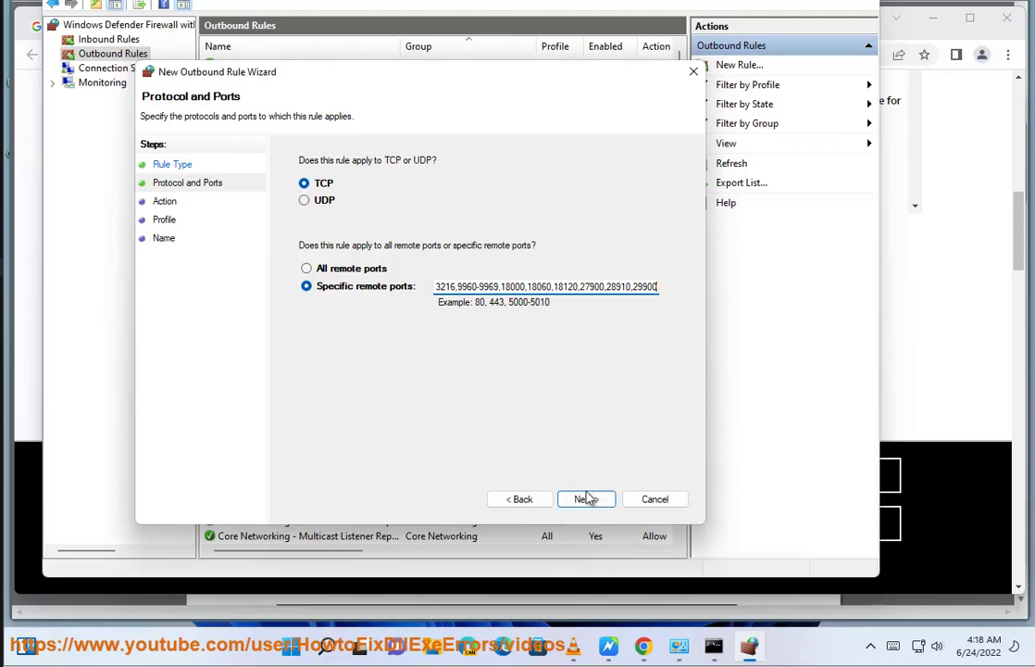
# Step: Back on the EA page, reselect the PC TCP and UDP port lines
pyautogui.click(642, 647)
pyautogui.click(472, 191)
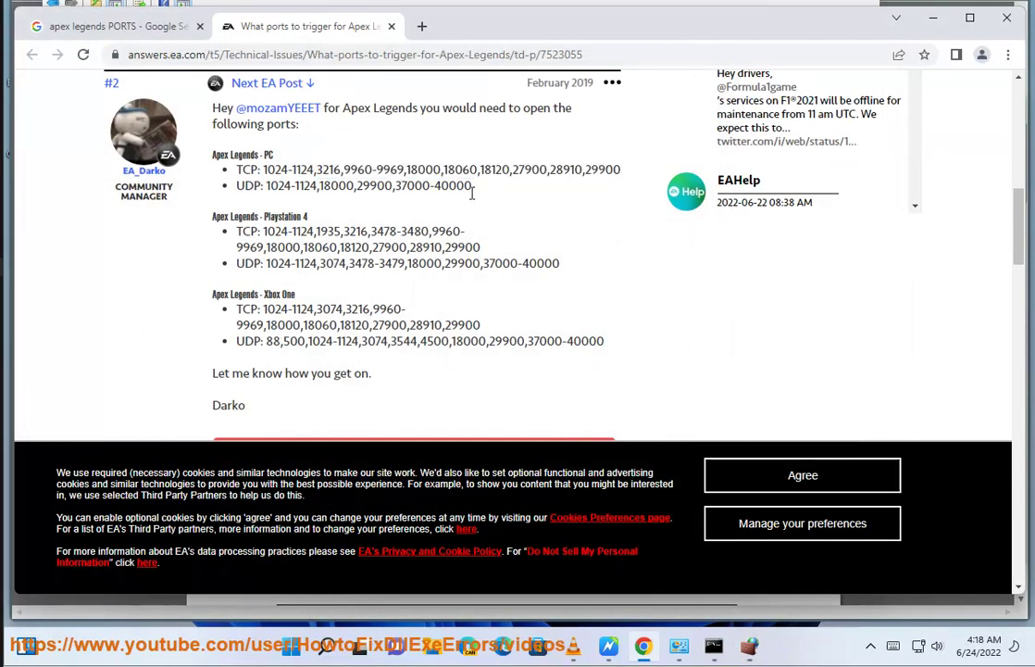
pyautogui.moveTo(473, 192); pyautogui.dragTo(228, 157)
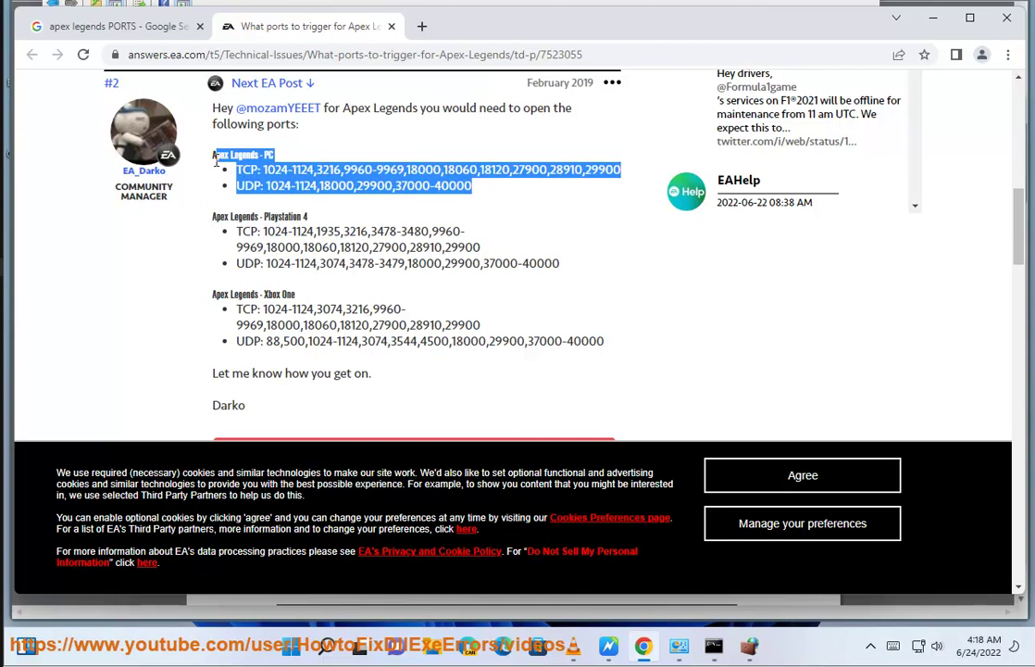
# Step: Minimize Chrome and both firewall windows to reveal the guide
pyautogui.click(933, 17)
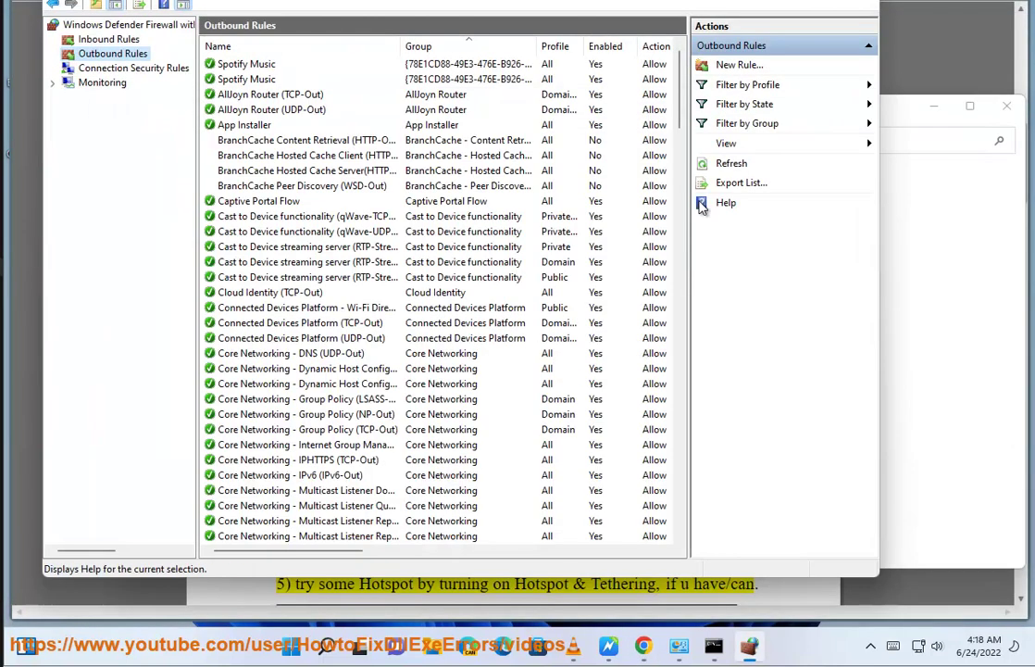
pyautogui.click(787, 2)
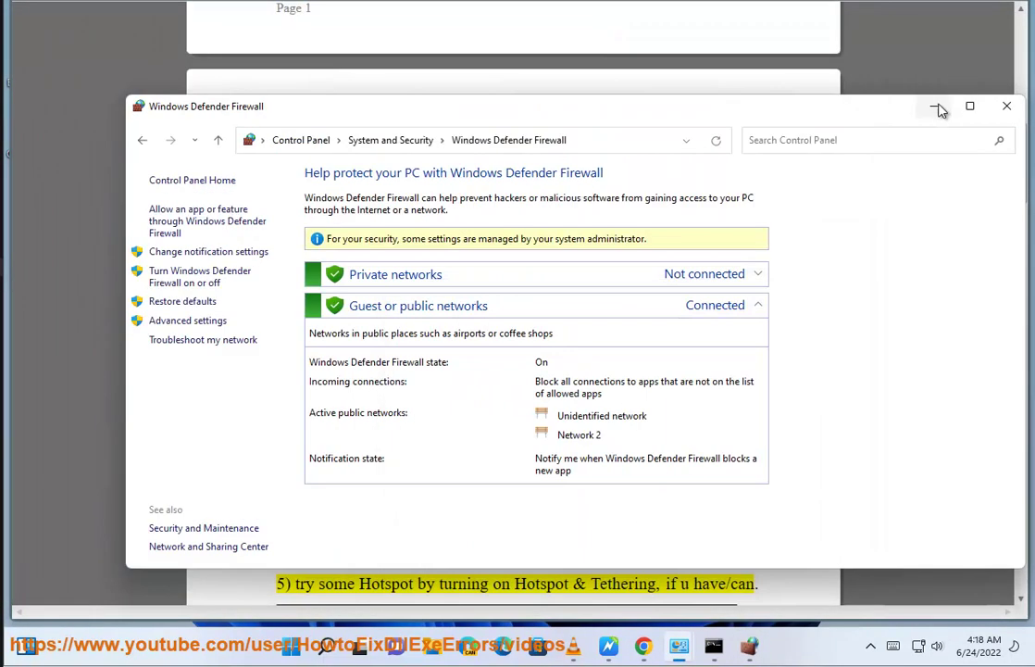
pyautogui.click(934, 105)
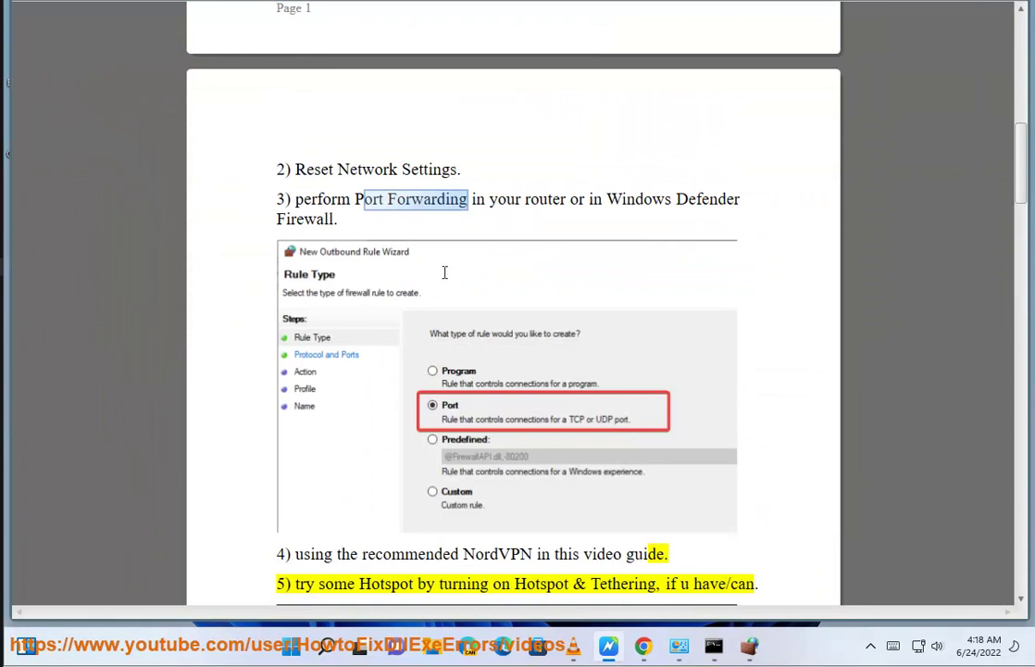
# Step: Select NordVPN in step 4, then find NordVPN in Windows search and launch it
pyautogui.doubleClick(512, 556)
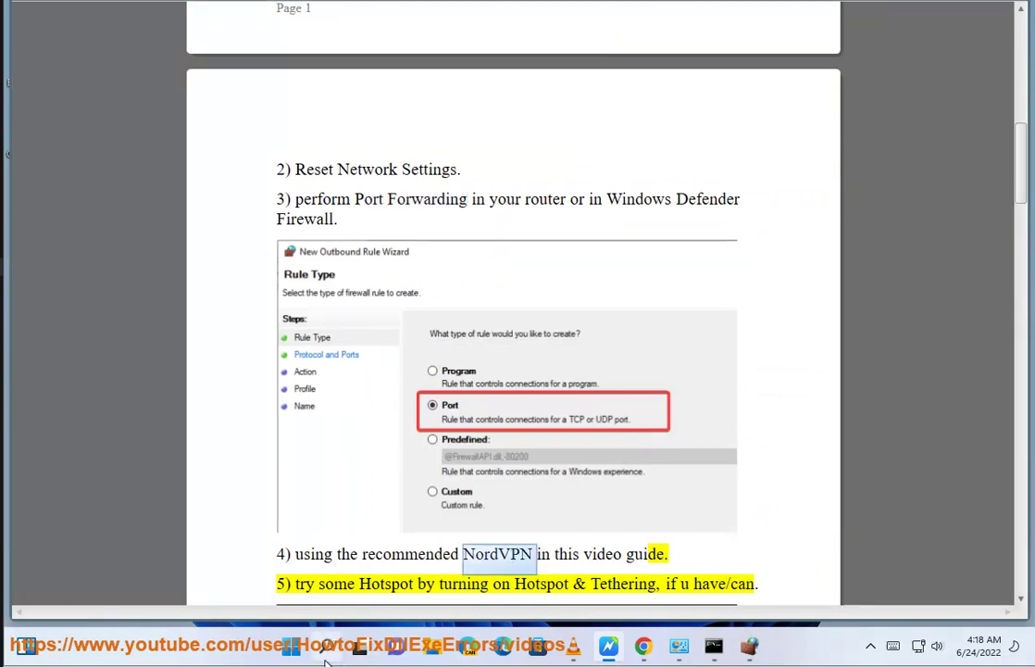
pyautogui.click(325, 659)
pyautogui.write('NordVPN')
pyautogui.click(341, 212)
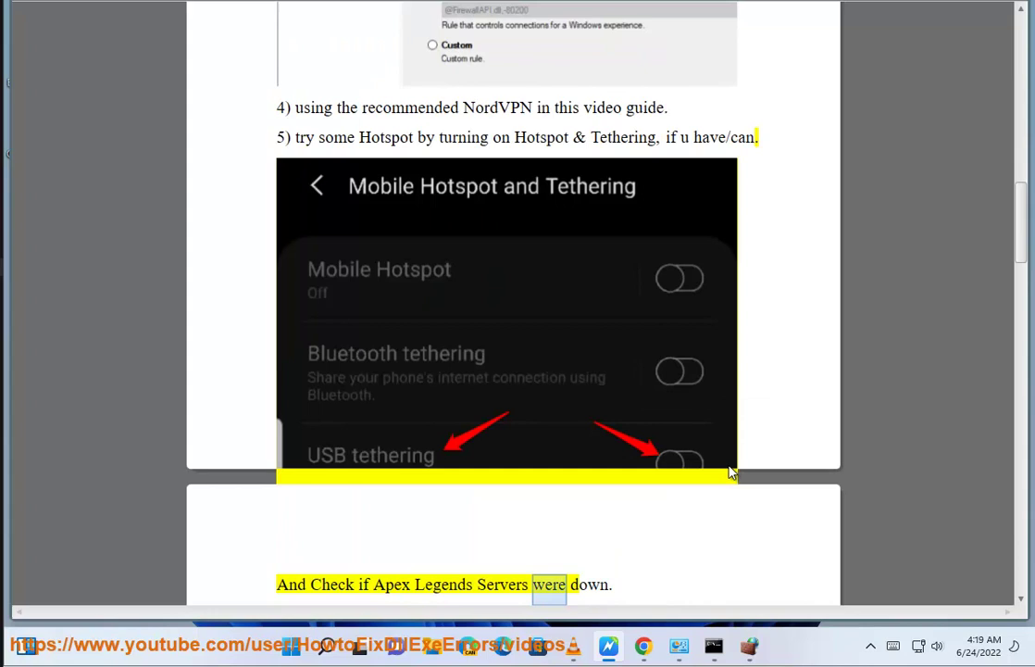
# Step: Change the Google query from PORTS to SERVER and search 'apex legends server status'
pyautogui.click(643, 645)
pyautogui.click(166, 28)
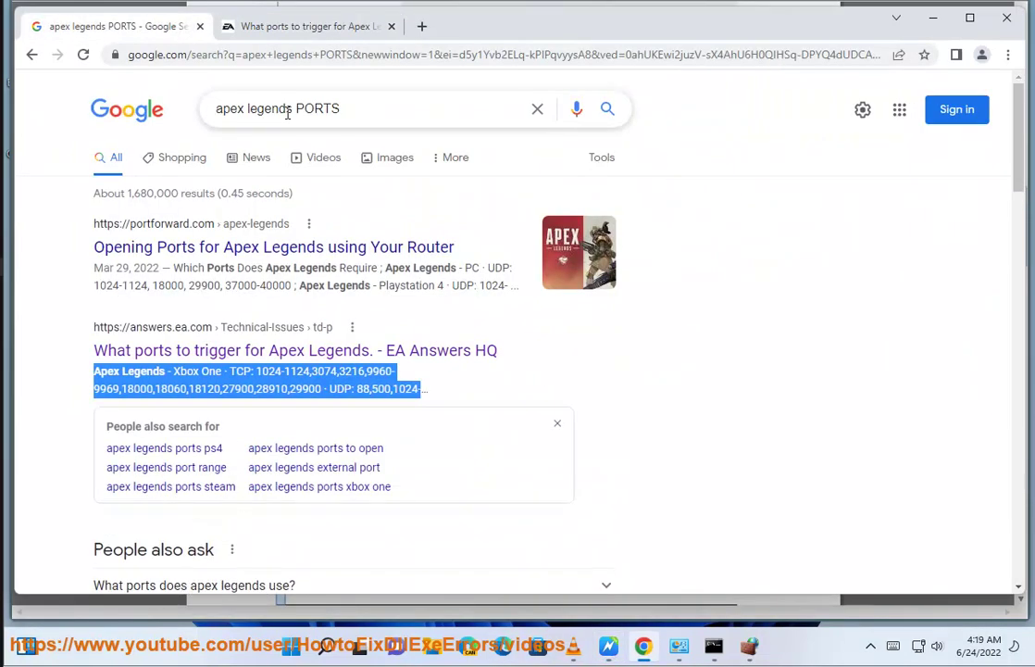
pyautogui.doubleClick(308, 109)
pyautogui.write('SERV')
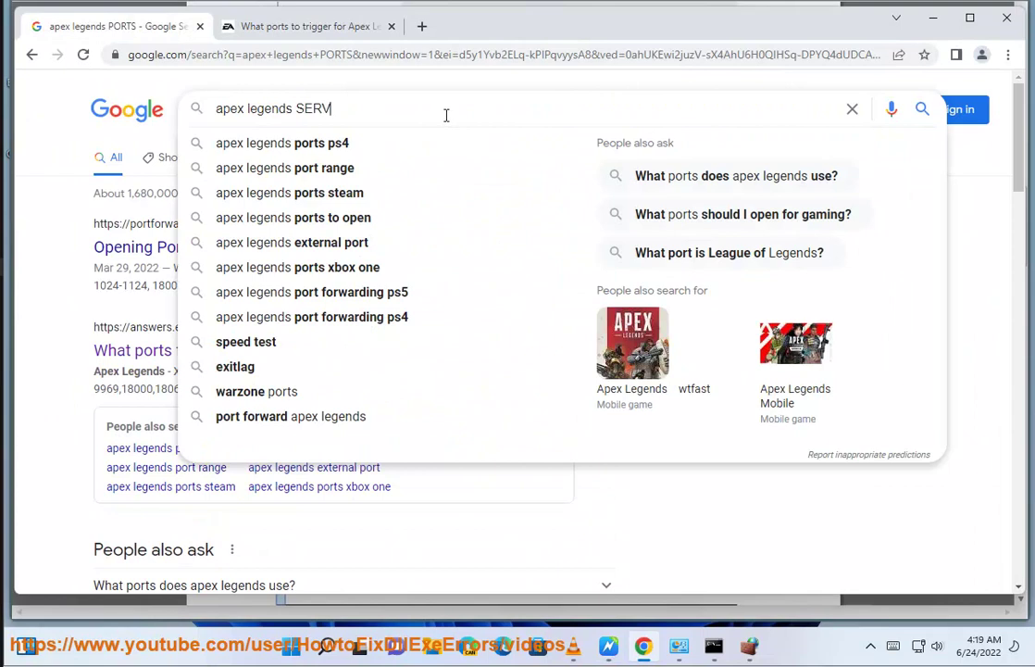
pyautogui.write('ER')
pyautogui.click(393, 166)
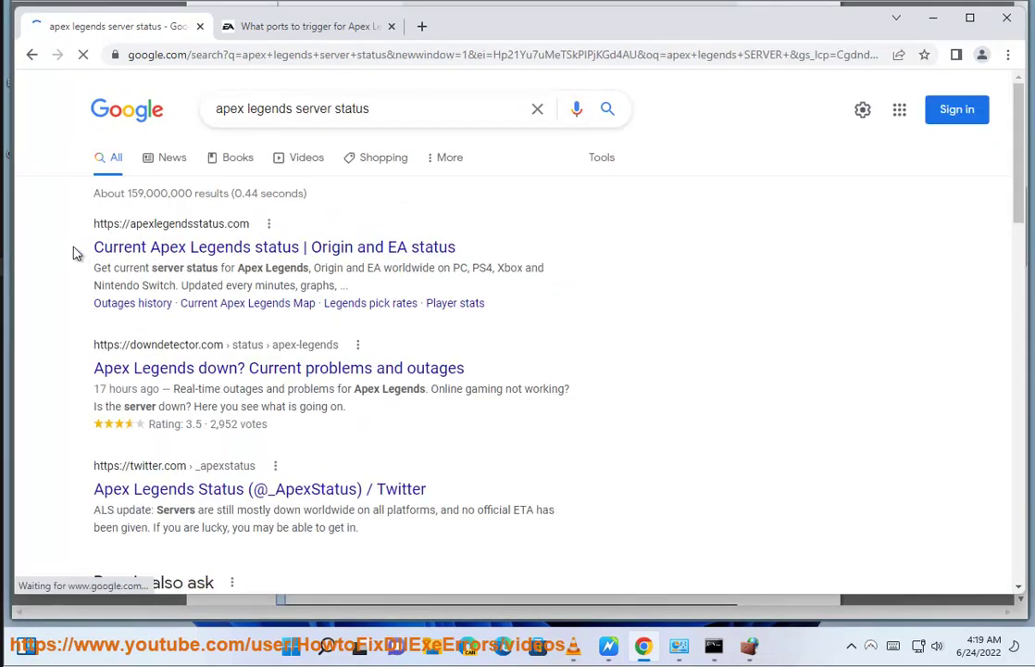
# Step: Highlight the Apex Legends status result, then return to the guide and scroll to the next steps
pyautogui.moveTo(75, 247); pyautogui.dragTo(459, 247)
pyautogui.scroll(-3, 346, 481)
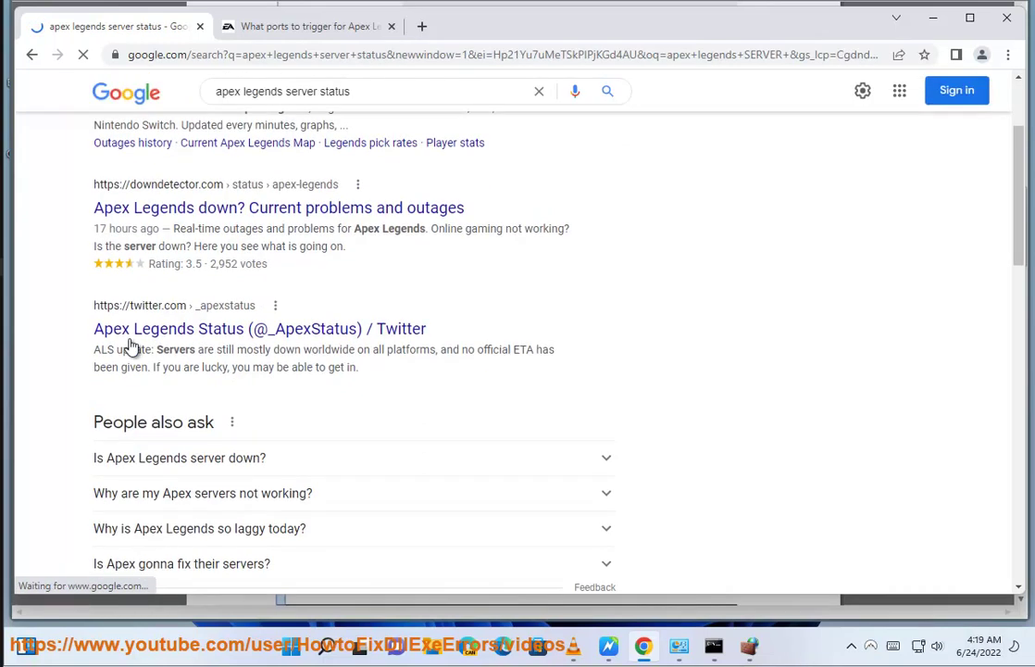
pyautogui.click(933, 18)
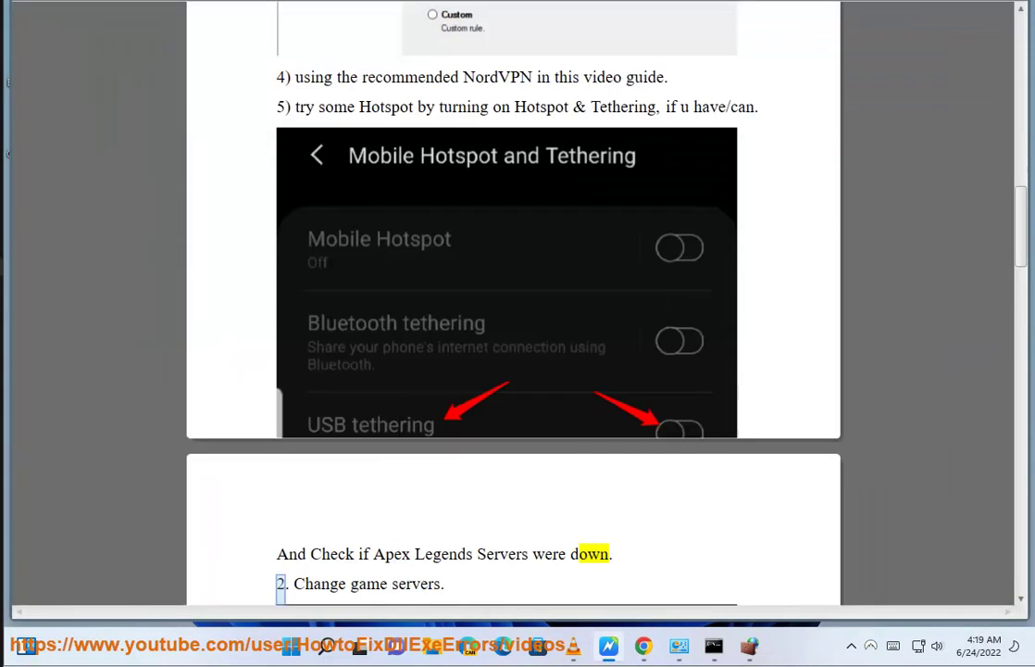
pyautogui.scroll(-3, 737, 337)
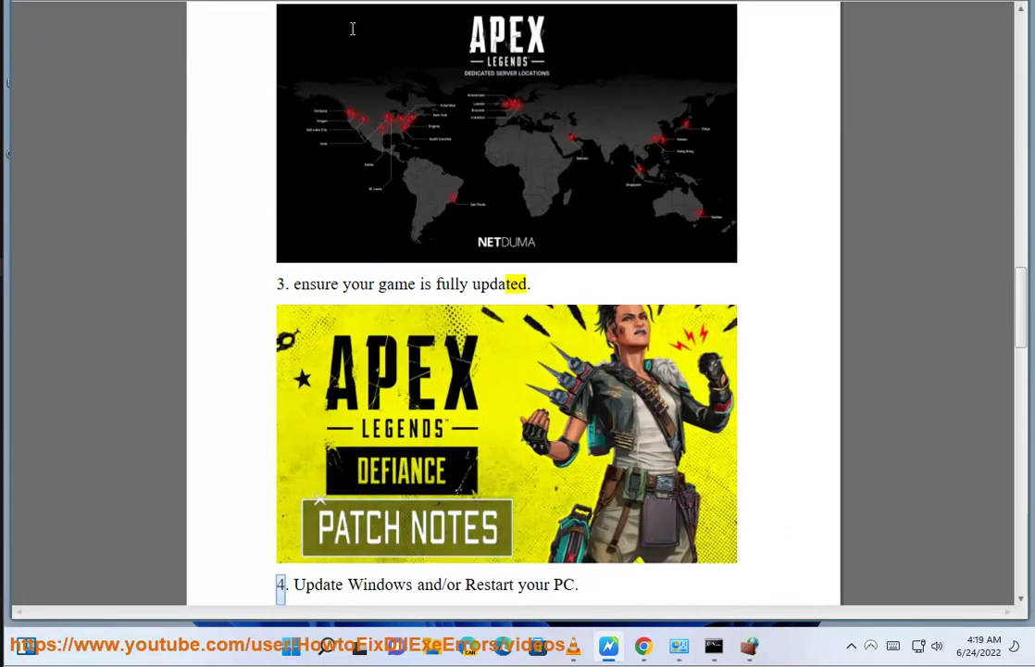
# Step: Search Google for 'apex legends PATCH' and highlight EA's Defiance Patch Notes result
pyautogui.click(642, 645)
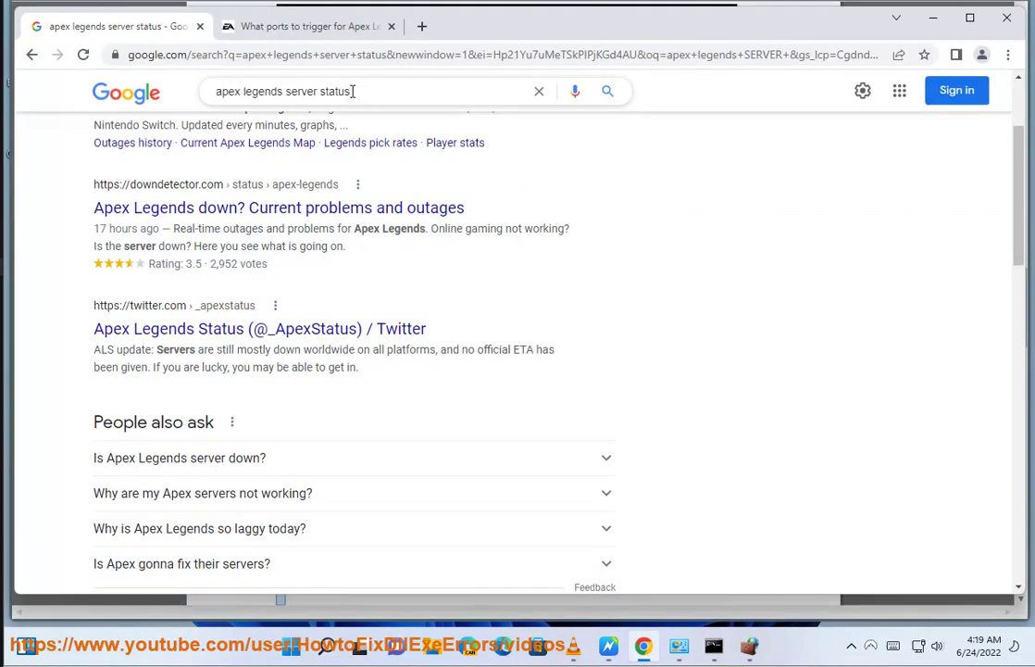
pyautogui.moveTo(349, 90); pyautogui.dragTo(286, 92)
pyautogui.write('p')
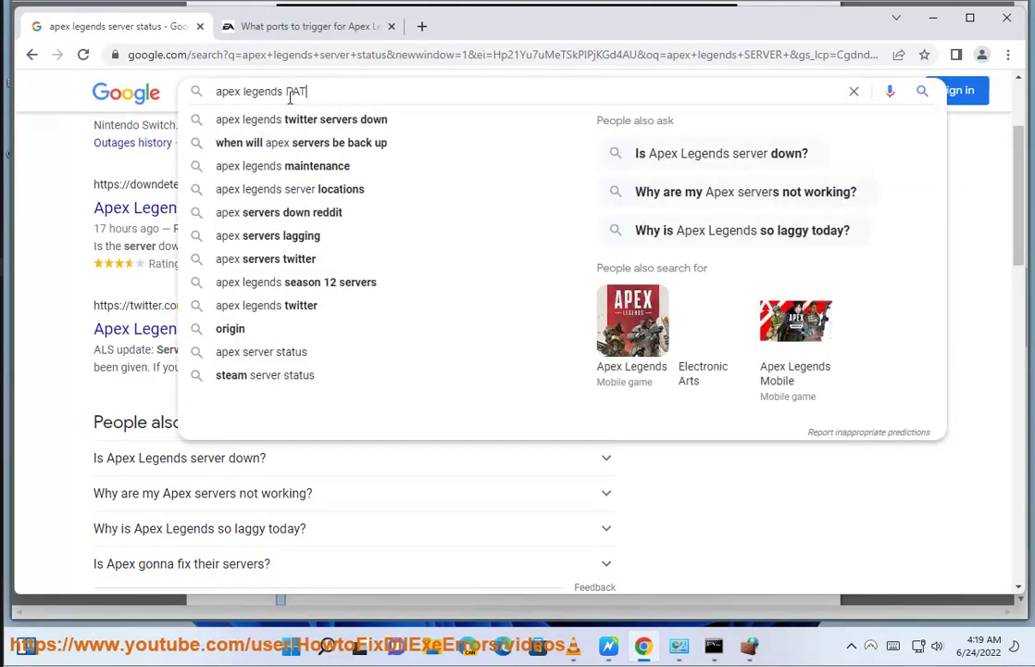
pyautogui.press('Return')
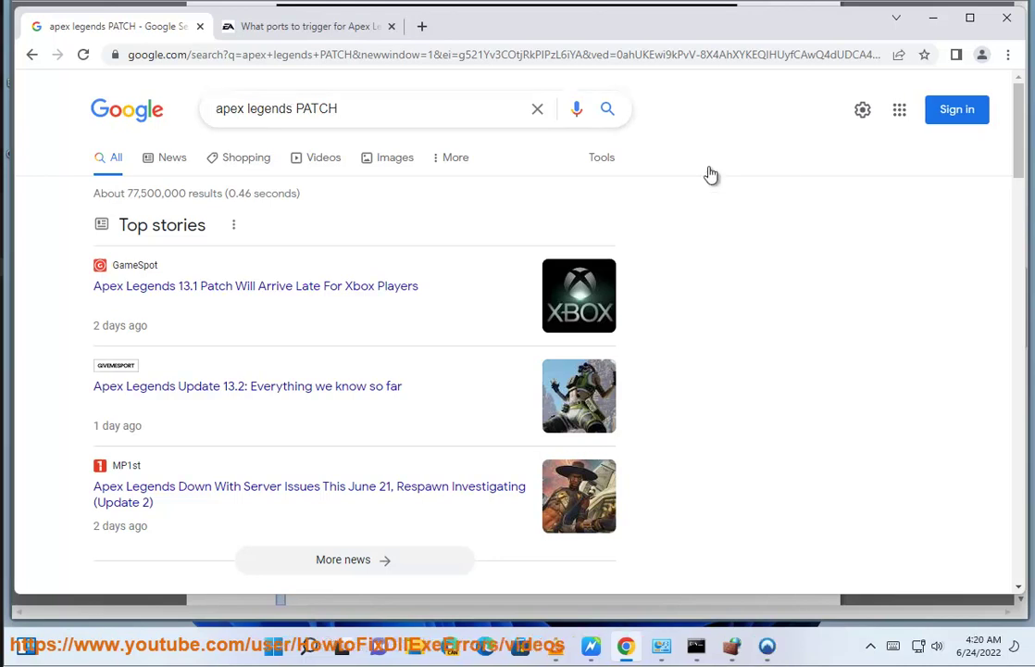
pyautogui.scroll(-5, 759, 256)
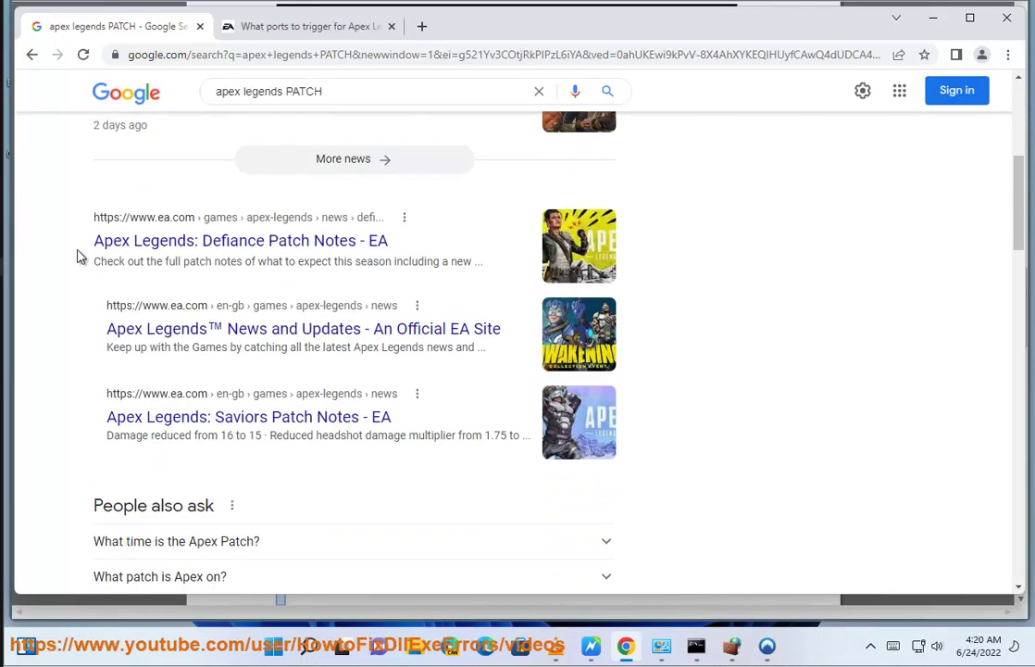
pyautogui.moveTo(77, 231); pyautogui.dragTo(341, 299)
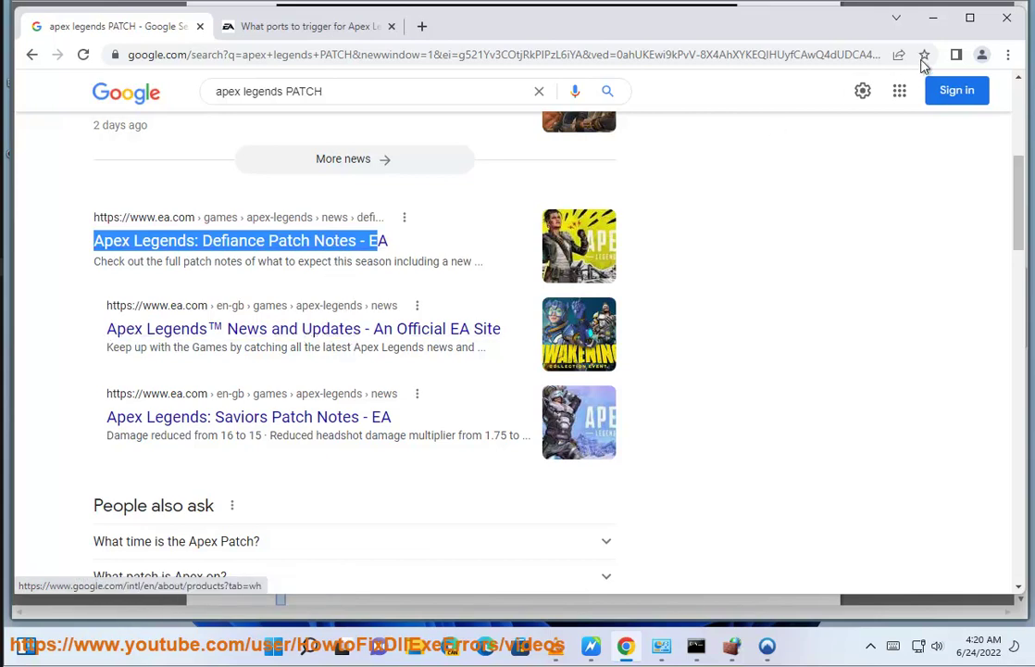
# Step: Minimize Chrome and NordVPN, then run Check for updates on the Settings Windows Update page
pyautogui.click(933, 18)
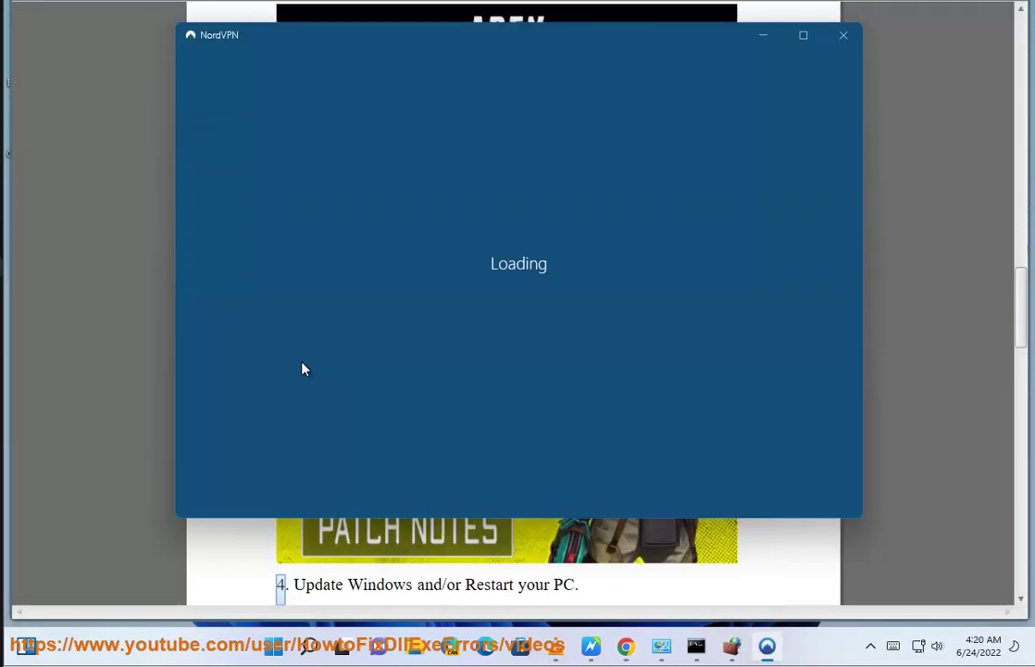
pyautogui.click(768, 40)
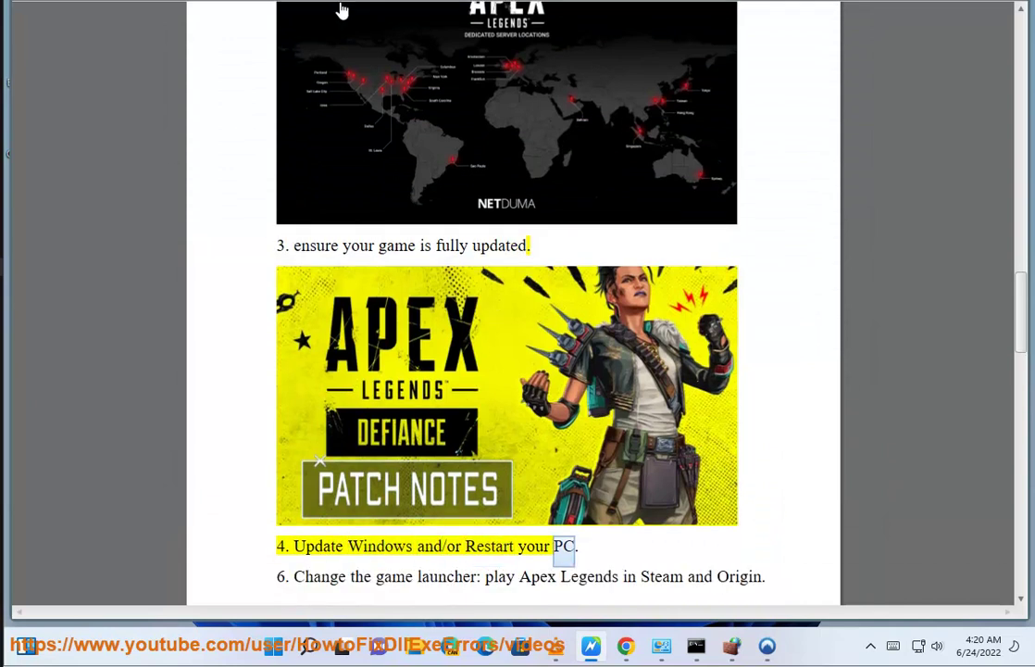
pyautogui.click(307, 645)
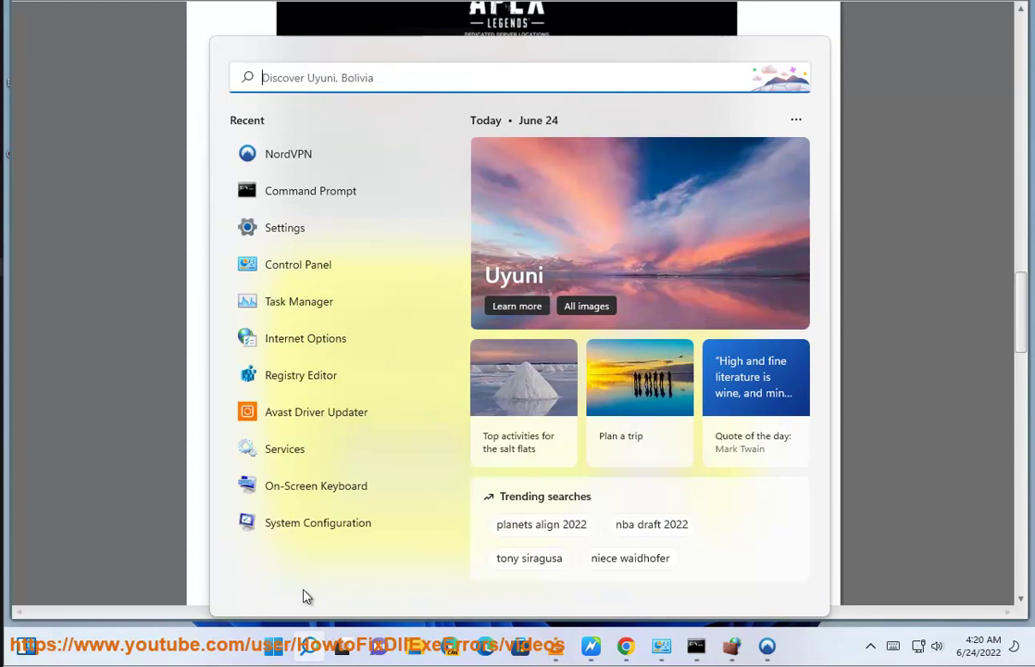
pyautogui.write('SE')
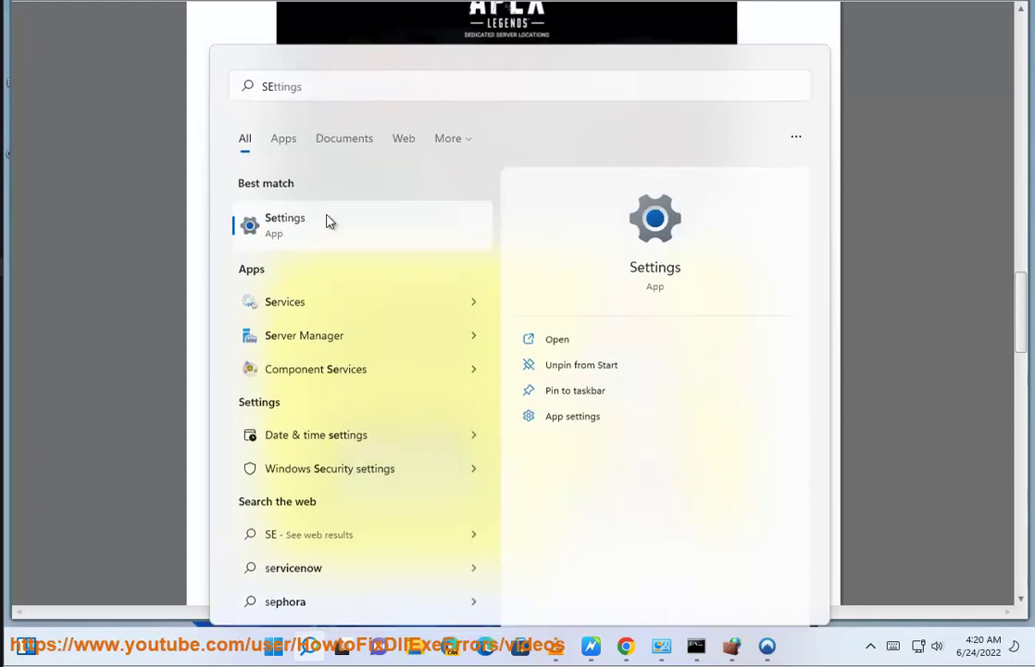
pyautogui.click(330, 221)
pyautogui.click(901, 62)
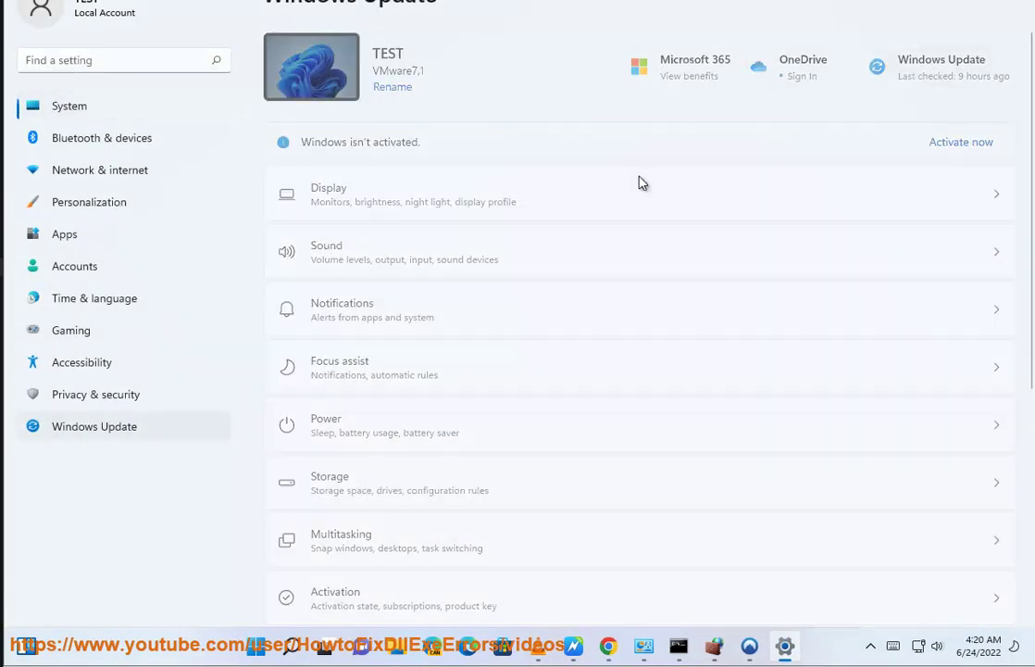
pyautogui.click(949, 74)
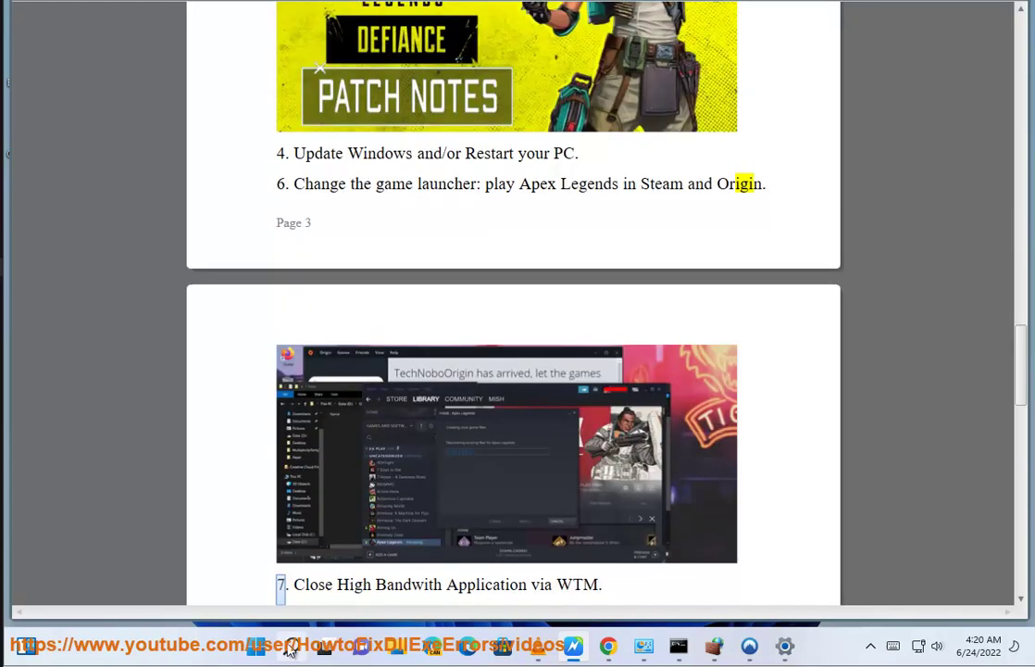
# Step: Launch the Steam app from Windows search
pyautogui.press('super+s')
pyautogui.write('S')
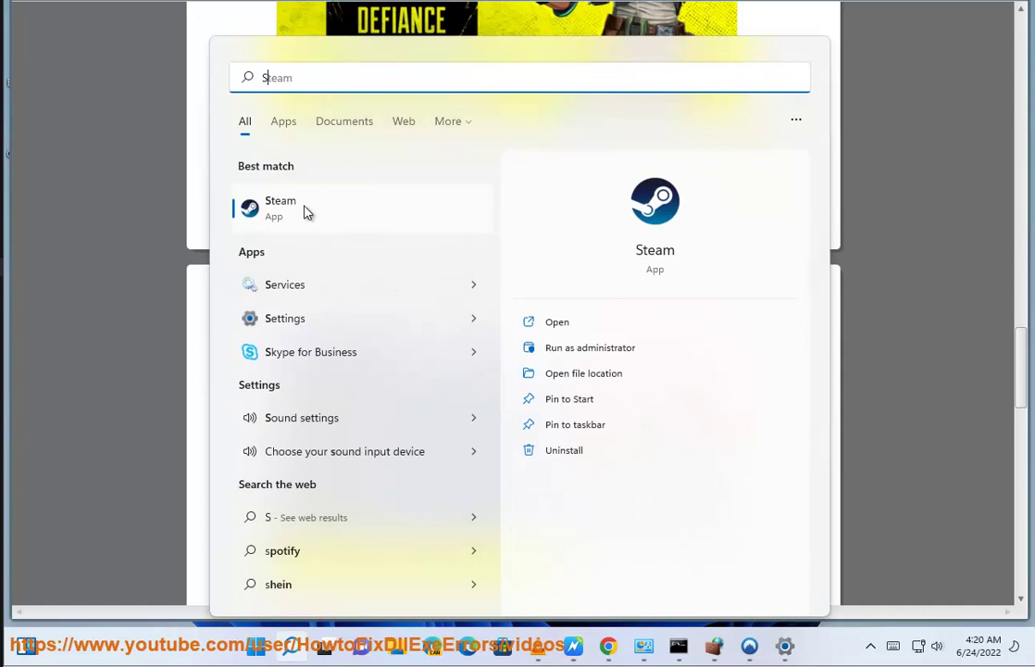
pyautogui.click(302, 211)
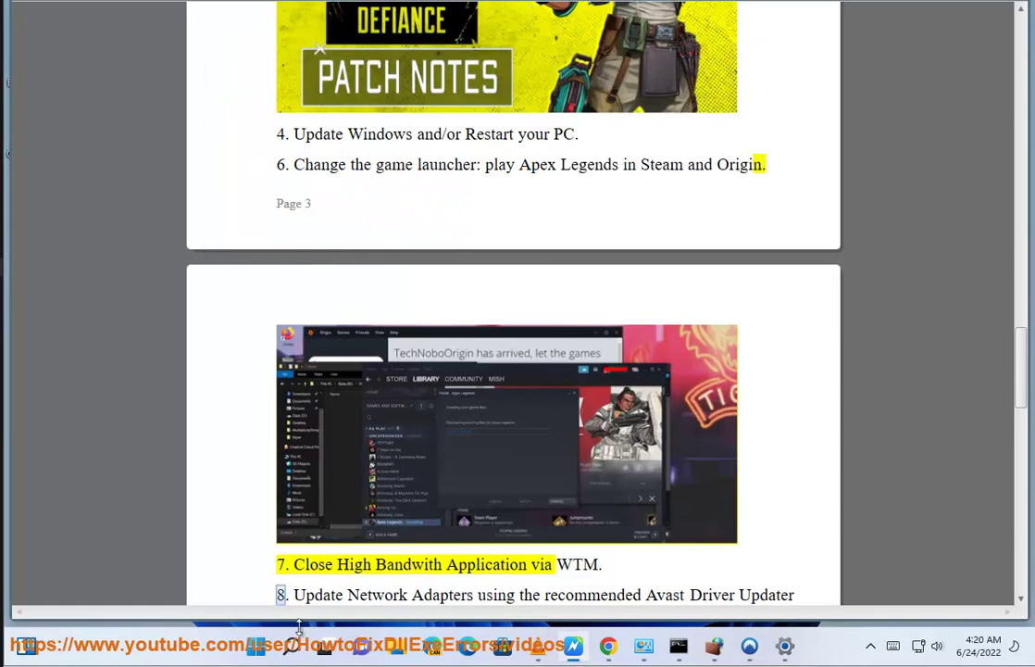
# Step: Launch the Origin app from Windows search
pyautogui.click(290, 645)
pyautogui.write('OR')
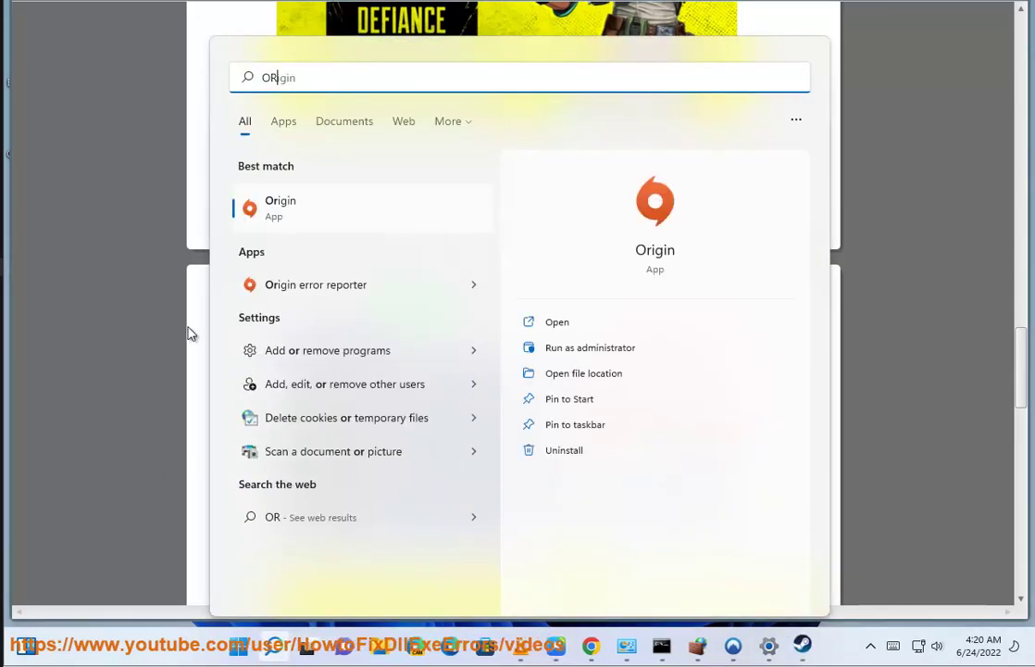
pyautogui.click(307, 223)
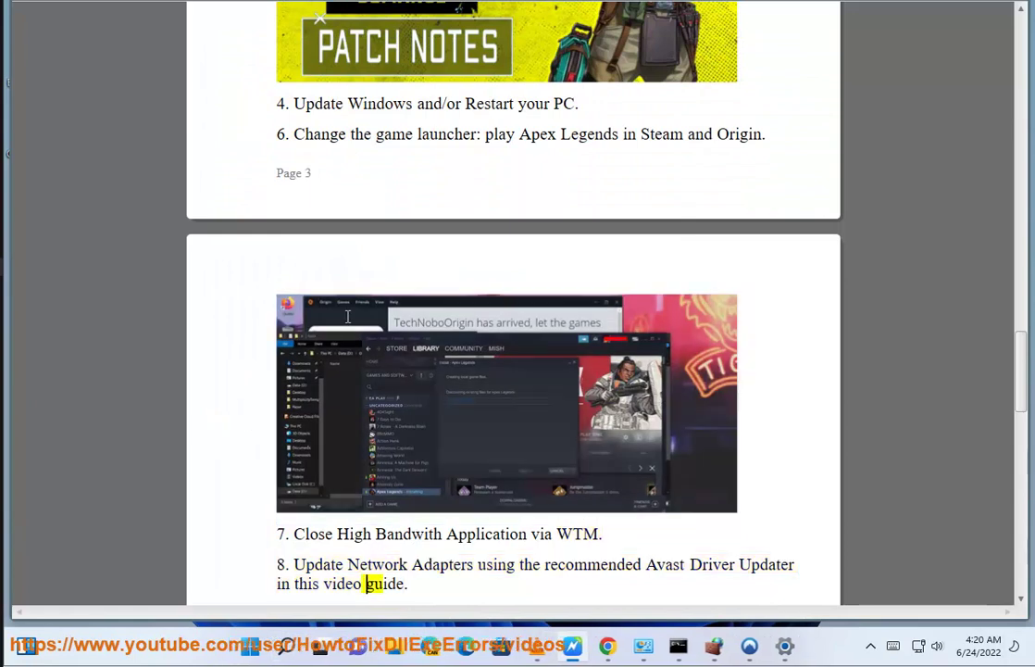